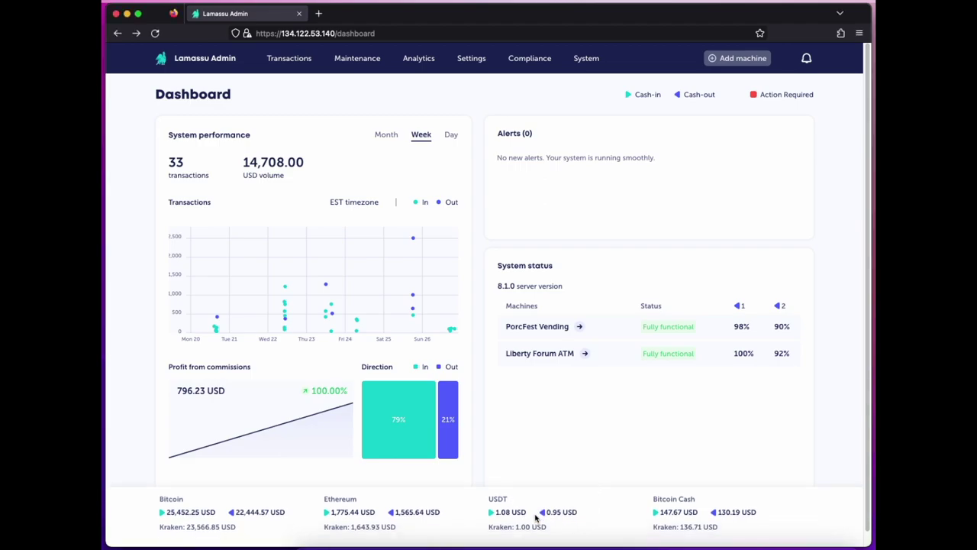
Open the PorcFest Vending machine's details from the dashboard's System status list
{"action": "mouse_move", "coordinate": [516, 515]}
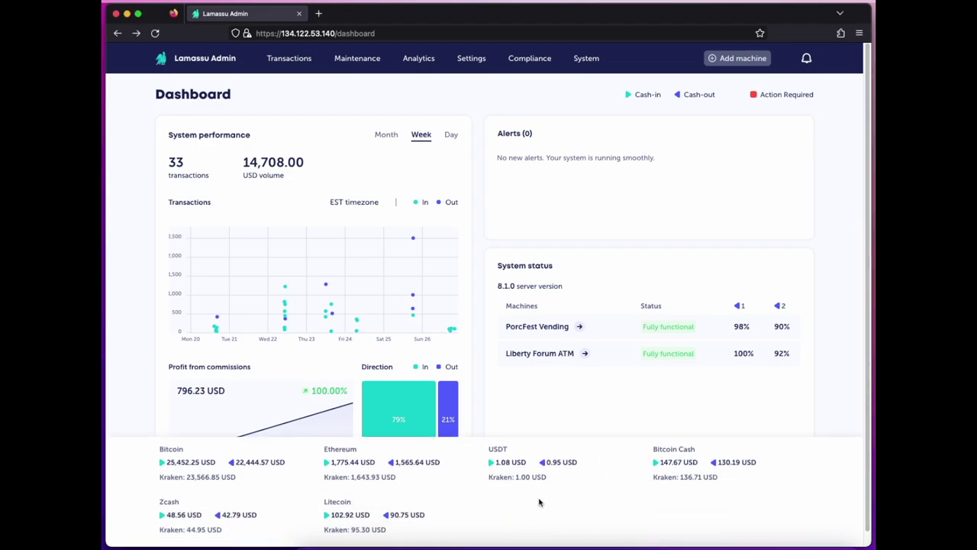
{"action": "left_click", "coordinate": [579, 326]}
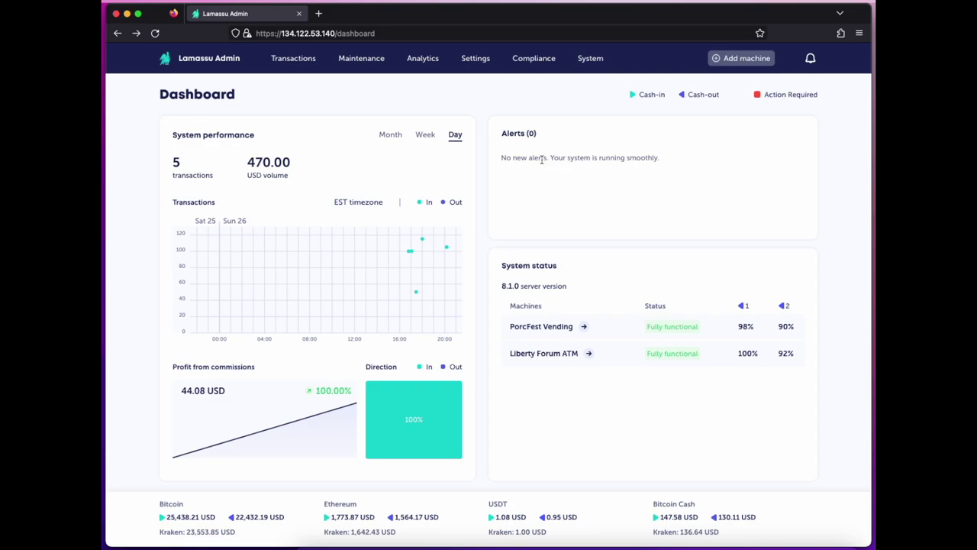
Show the last 7 days in Analytics, filtering briefly to PorcFest Vending before returning to all machines
{"action": "left_click", "coordinate": [429, 64]}
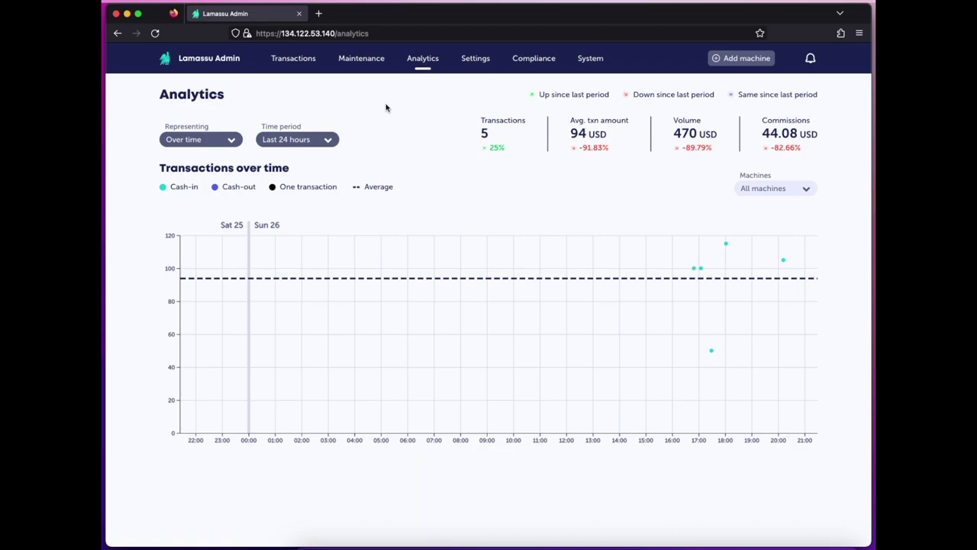
{"action": "left_click", "coordinate": [327, 144]}
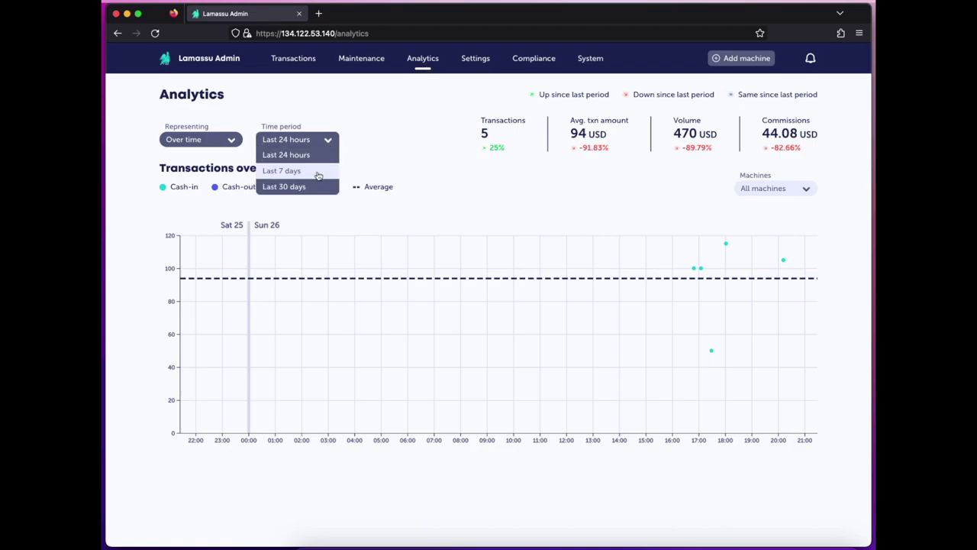
{"action": "left_click", "coordinate": [319, 173]}
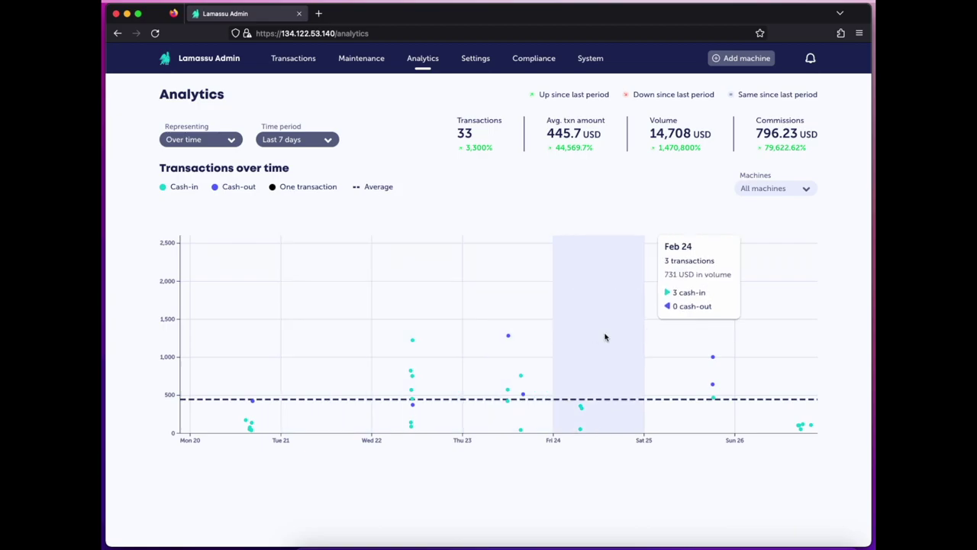
{"action": "left_click", "coordinate": [792, 193]}
{"action": "left_click", "coordinate": [791, 220]}
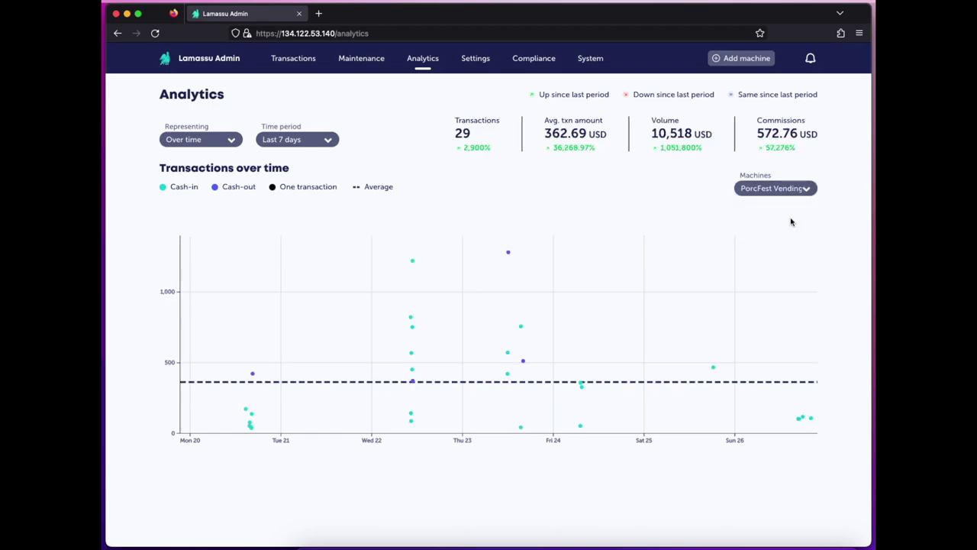
{"action": "left_click", "coordinate": [786, 189]}
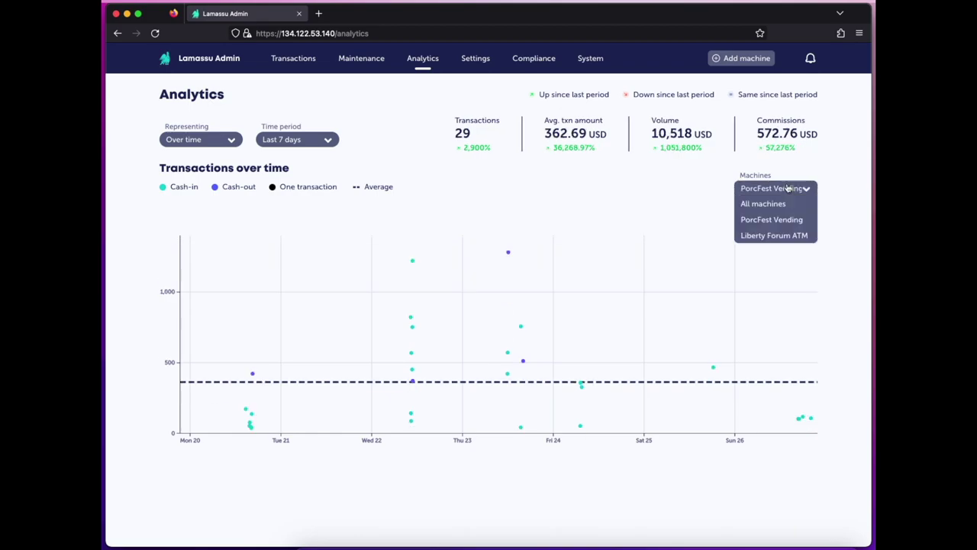
{"action": "left_click", "coordinate": [782, 203]}
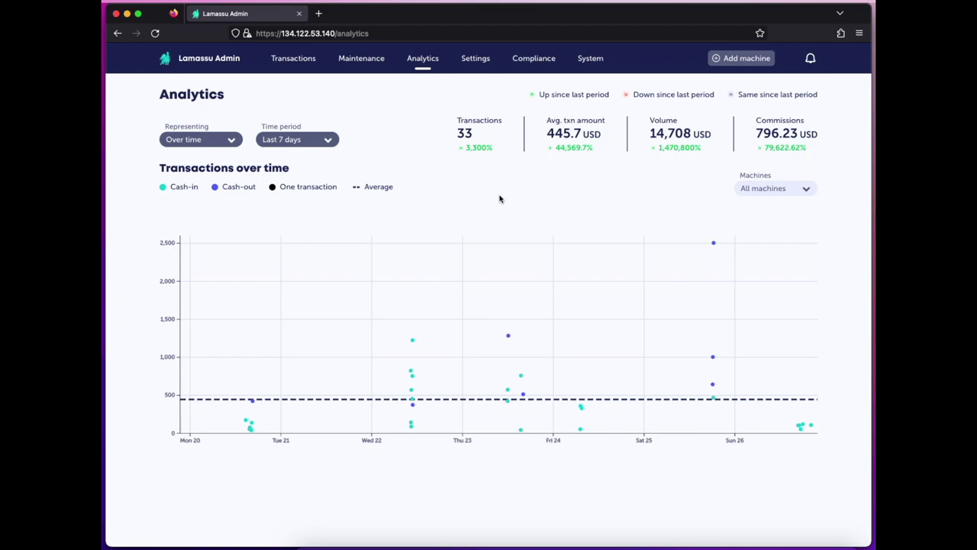
Chart Top Machines, then hourly averages for Thursday, and open the Transactions list
{"action": "left_click", "coordinate": [230, 142]}
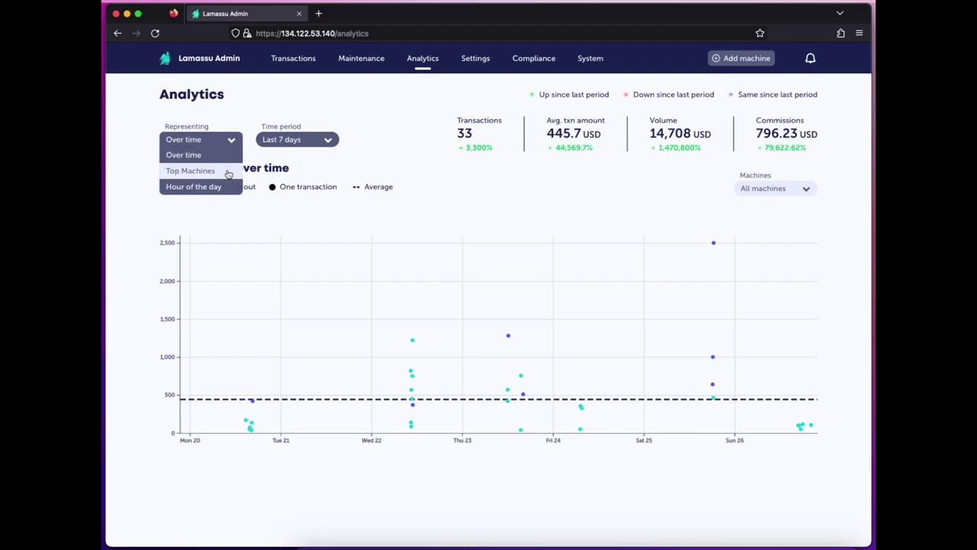
{"action": "left_click", "coordinate": [229, 170]}
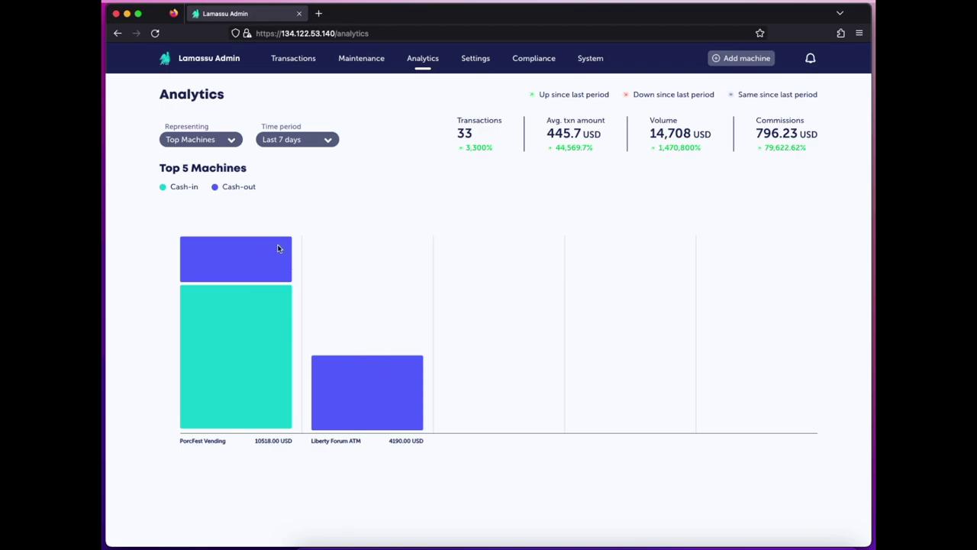
{"action": "left_click", "coordinate": [216, 142]}
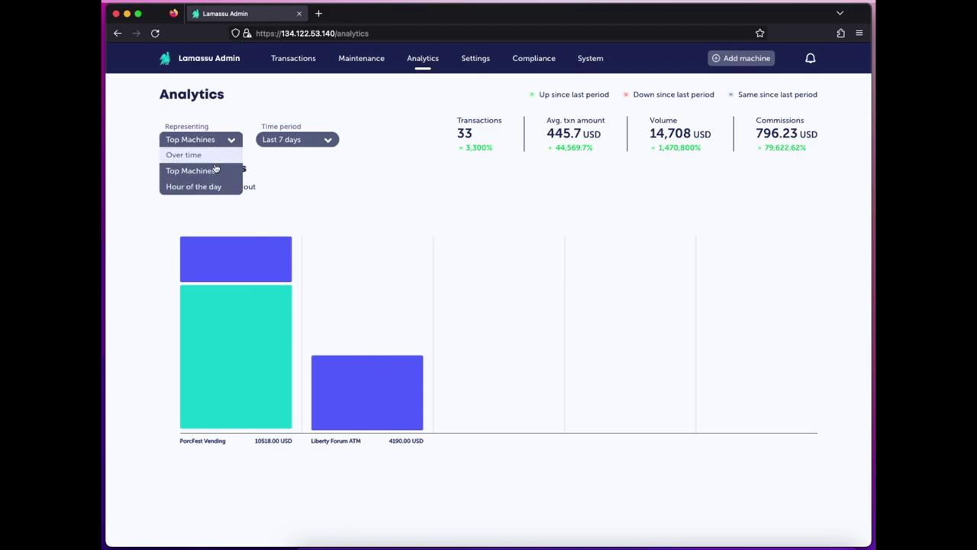
{"action": "left_click", "coordinate": [216, 187]}
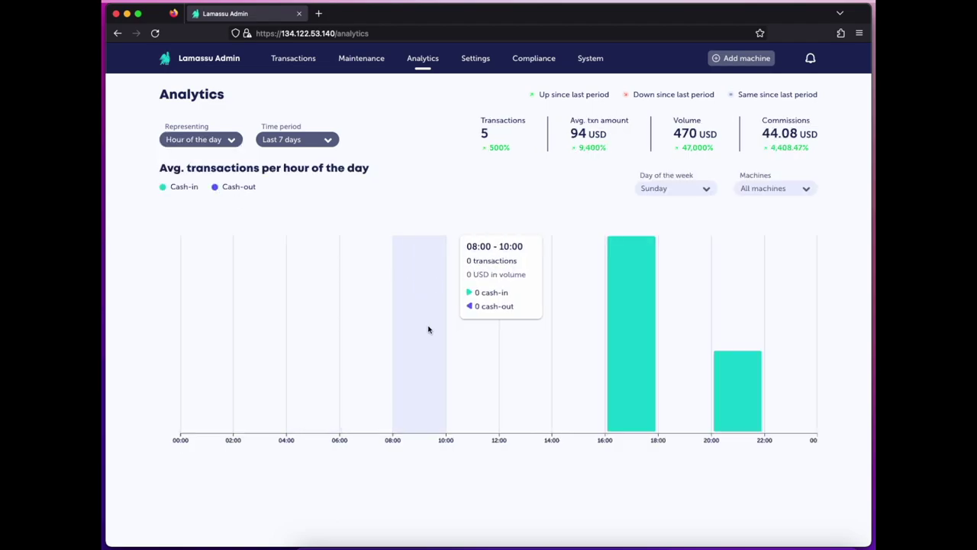
{"action": "left_click", "coordinate": [654, 193]}
{"action": "left_click", "coordinate": [657, 269]}
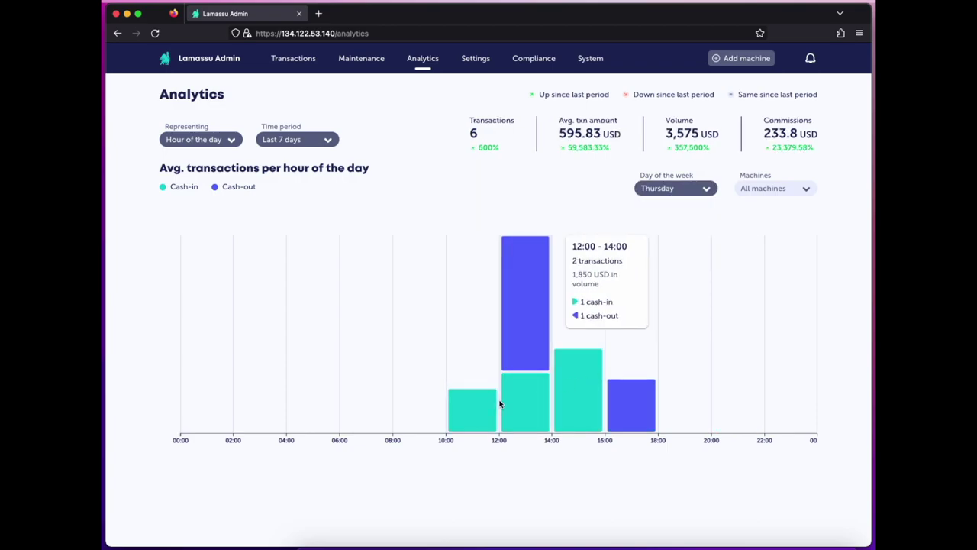
{"action": "left_click", "coordinate": [294, 61]}
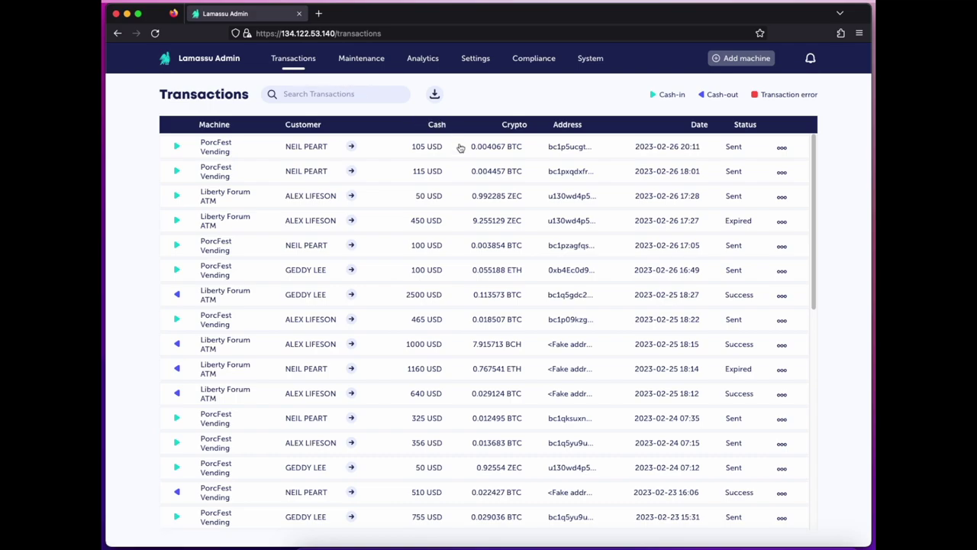
Expand the 115 USD transaction, copy its destination address, and view the customer's phone and ID card
{"action": "left_click", "coordinate": [462, 178]}
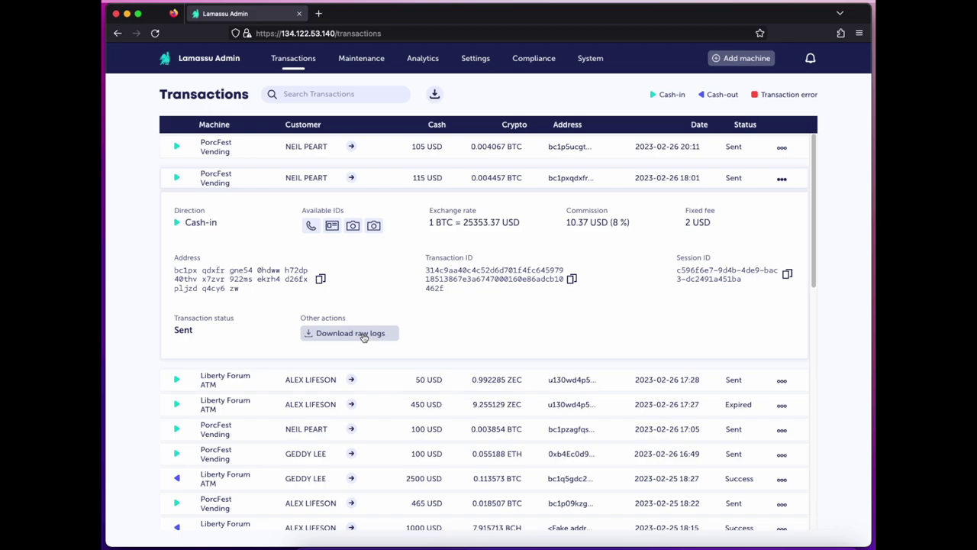
{"action": "left_click", "coordinate": [321, 279]}
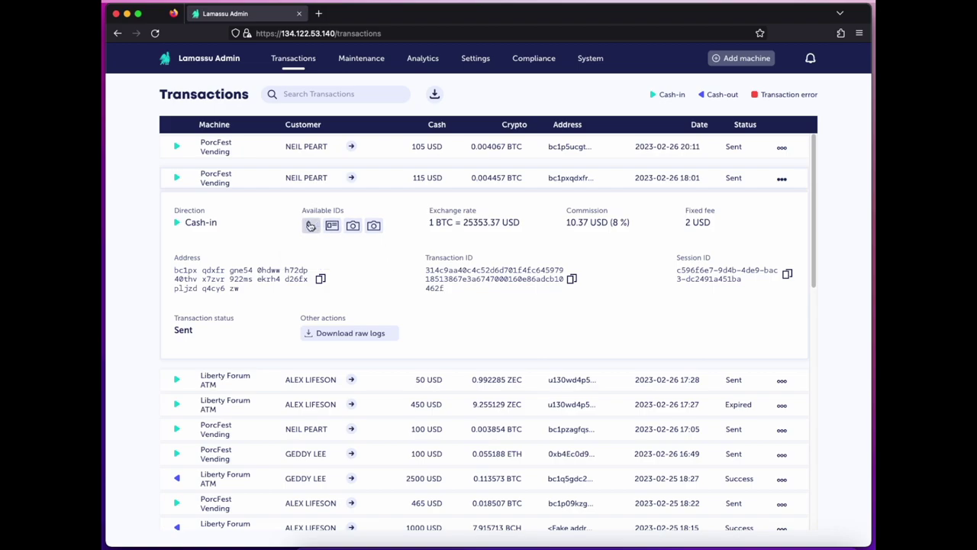
{"action": "left_click", "coordinate": [311, 227]}
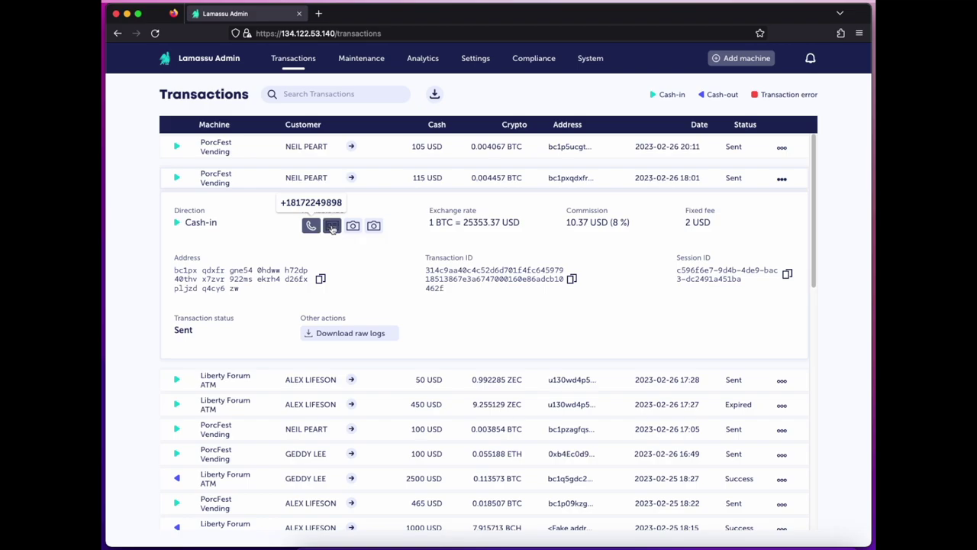
{"action": "left_click", "coordinate": [332, 226]}
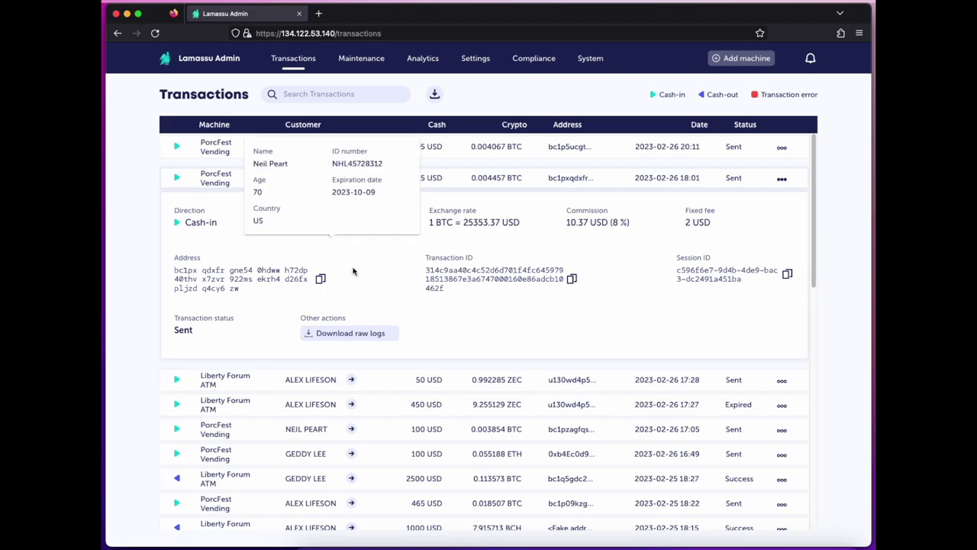
View the customer's face photo and other captured photo, then open their compliance profile
{"action": "left_click", "coordinate": [349, 226]}
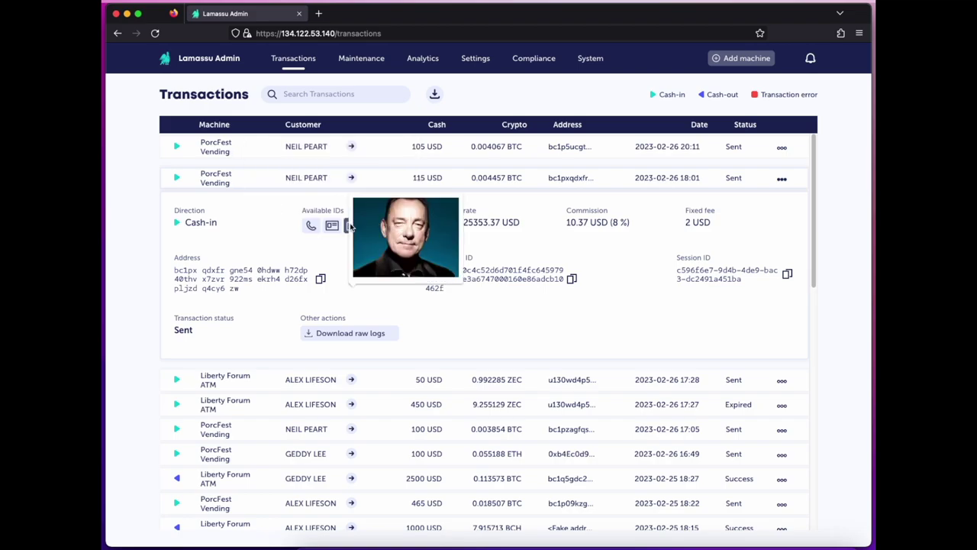
{"action": "left_click", "coordinate": [335, 256]}
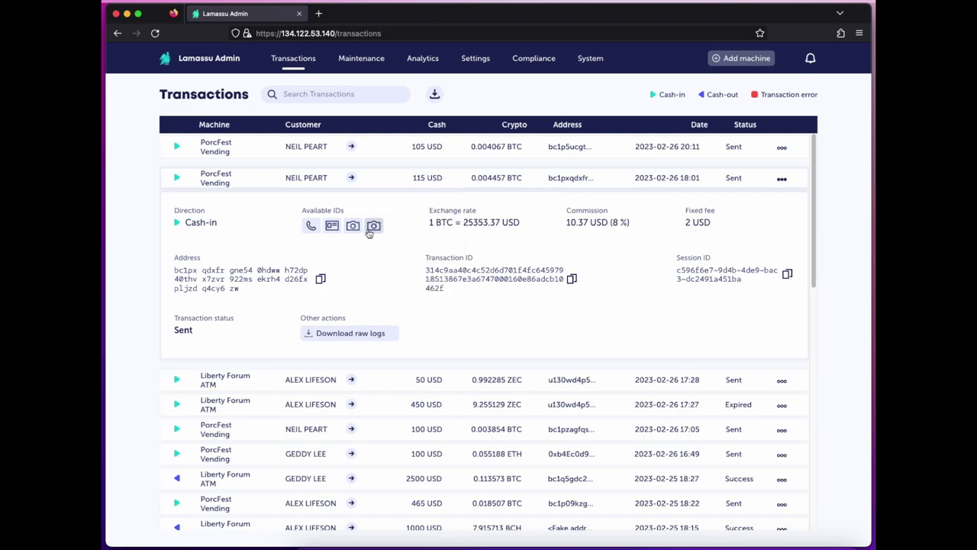
{"action": "left_click", "coordinate": [372, 228]}
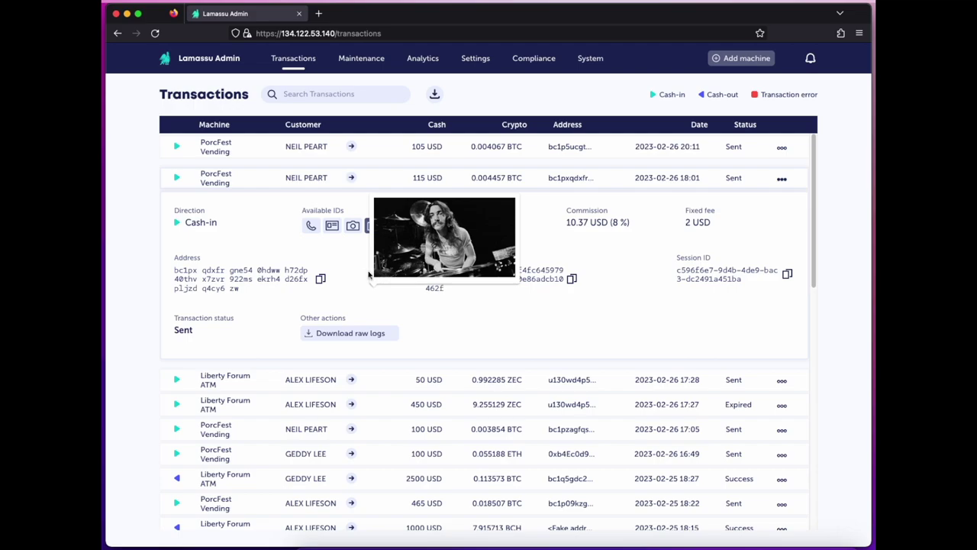
{"action": "left_click", "coordinate": [316, 273]}
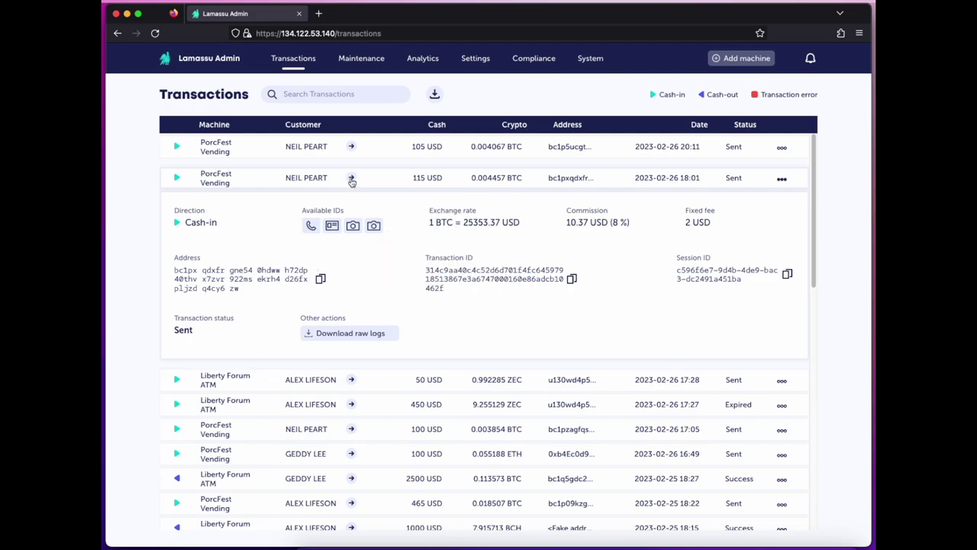
{"action": "left_click", "coordinate": [352, 180]}
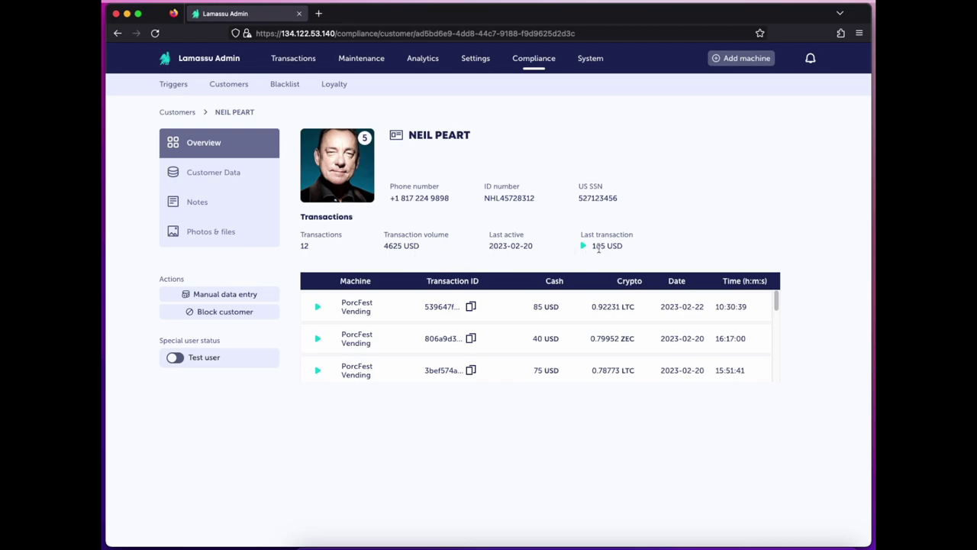
{"action": "scroll", "coordinate": [525, 334], "scroll_direction": "down", "scroll_amount": 1}
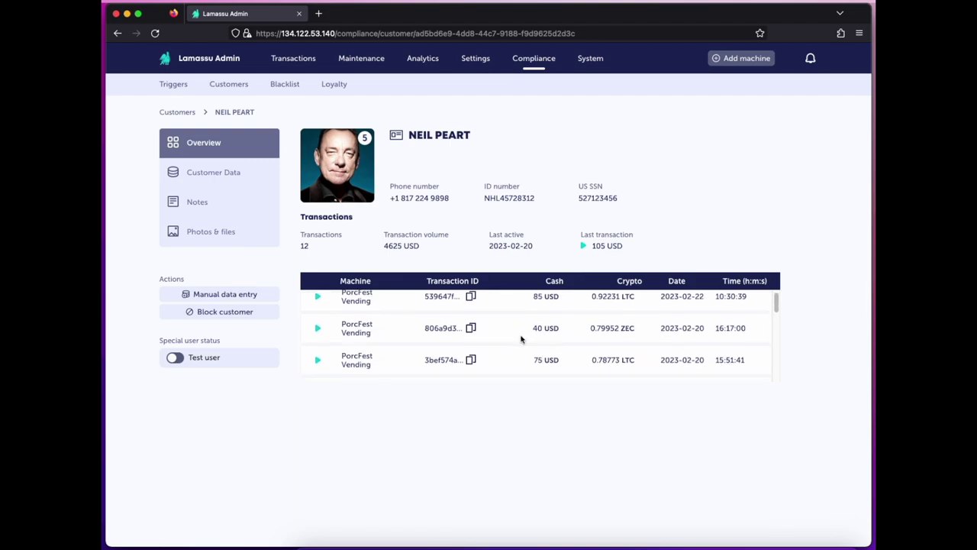
{"action": "scroll", "coordinate": [521, 339], "scroll_direction": "down", "scroll_amount": 3}
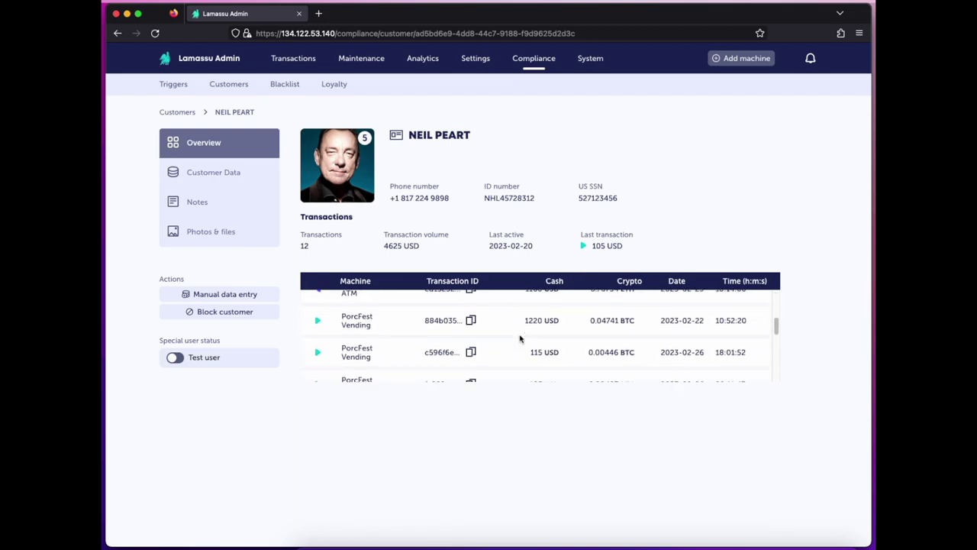
{"action": "scroll", "coordinate": [520, 338], "scroll_direction": "down", "scroll_amount": 1}
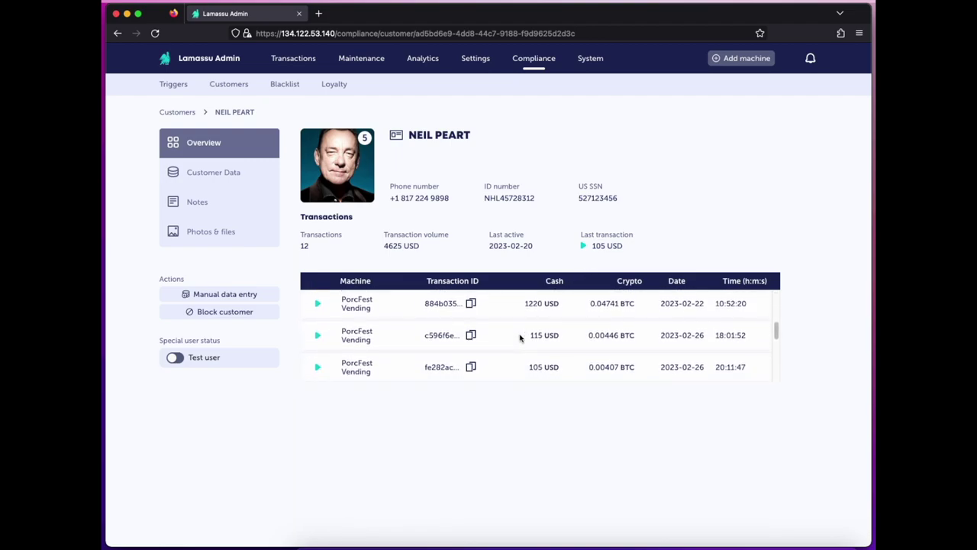
{"action": "left_click", "coordinate": [255, 179]}
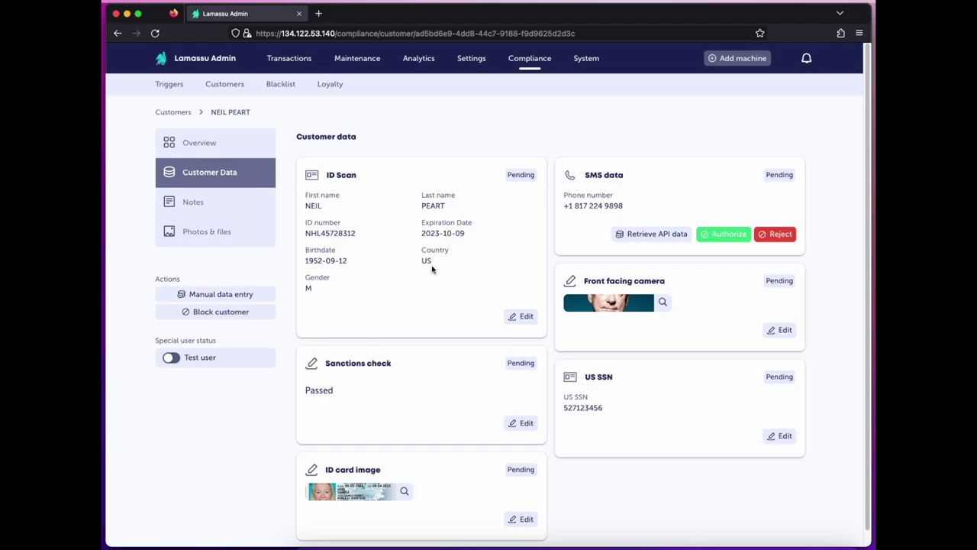
Put the ID Scan card into edit mode and cancel, then enlarge the front-facing camera photo
{"action": "left_click", "coordinate": [513, 317]}
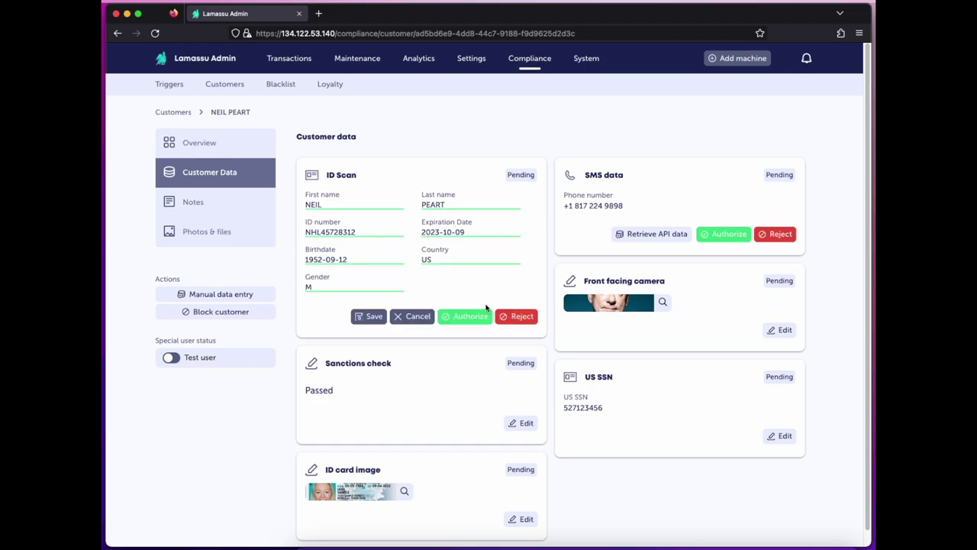
{"action": "left_click", "coordinate": [413, 319]}
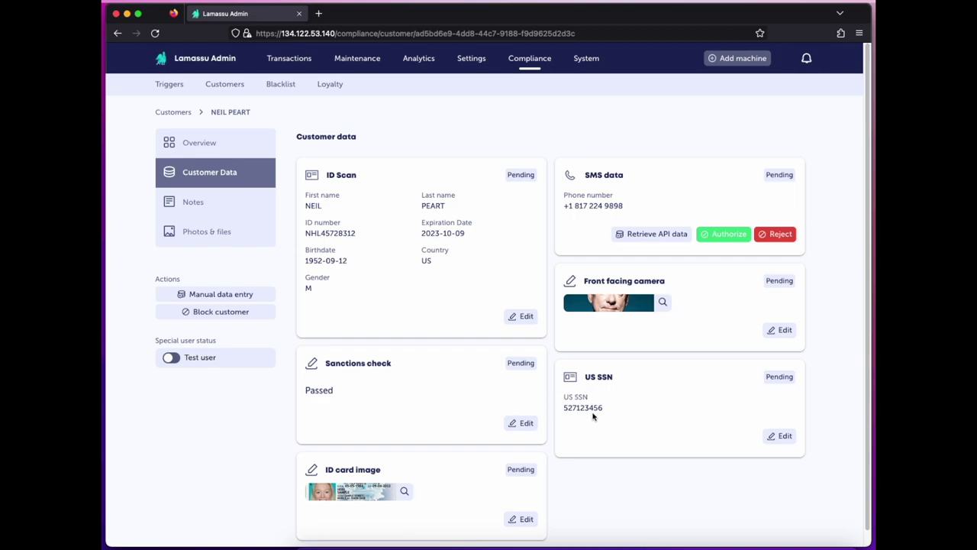
{"action": "left_click", "coordinate": [662, 308]}
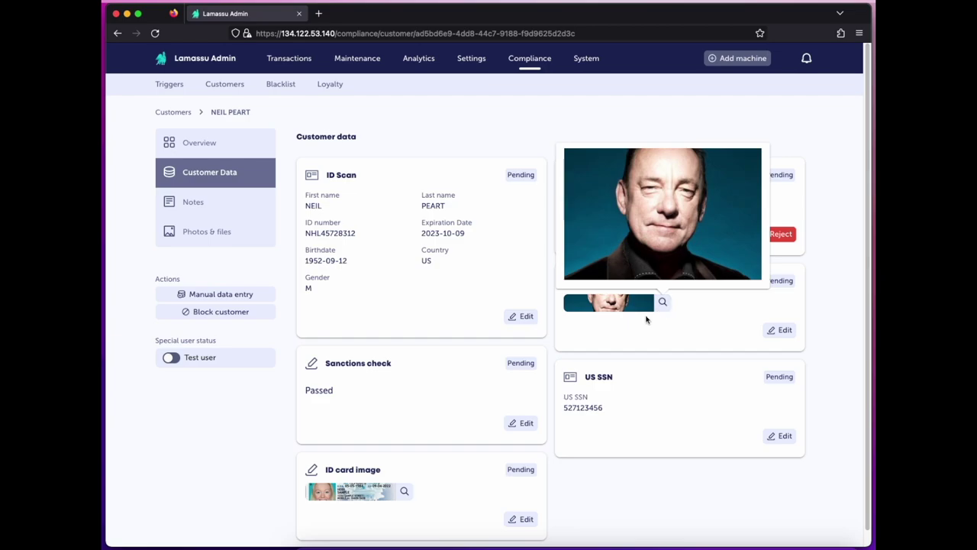
{"action": "left_click", "coordinate": [404, 493]}
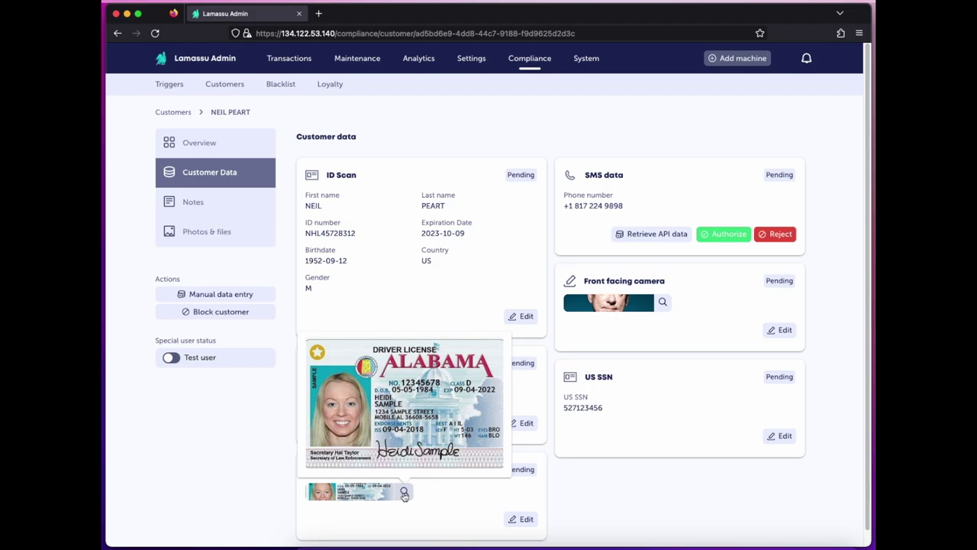
{"action": "left_click", "coordinate": [521, 519]}
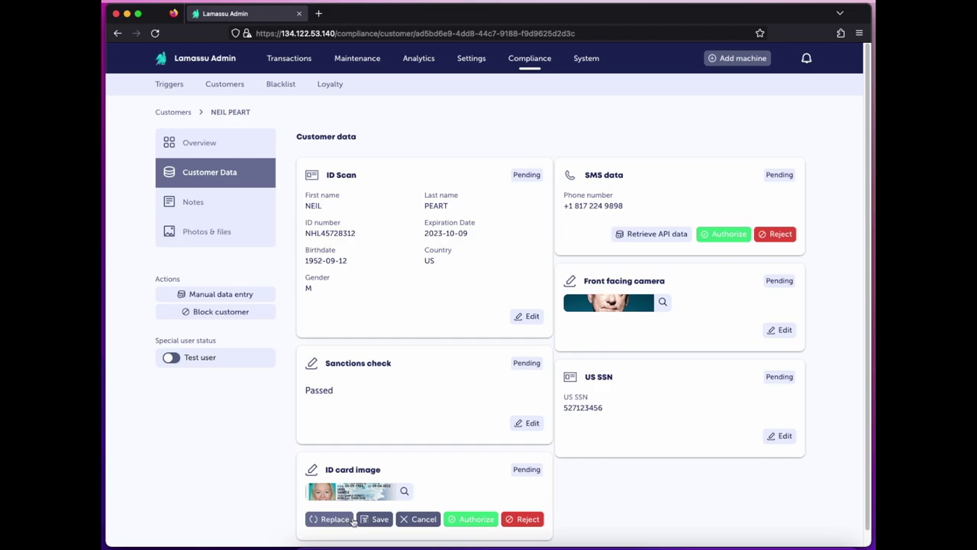
{"action": "left_click", "coordinate": [411, 519]}
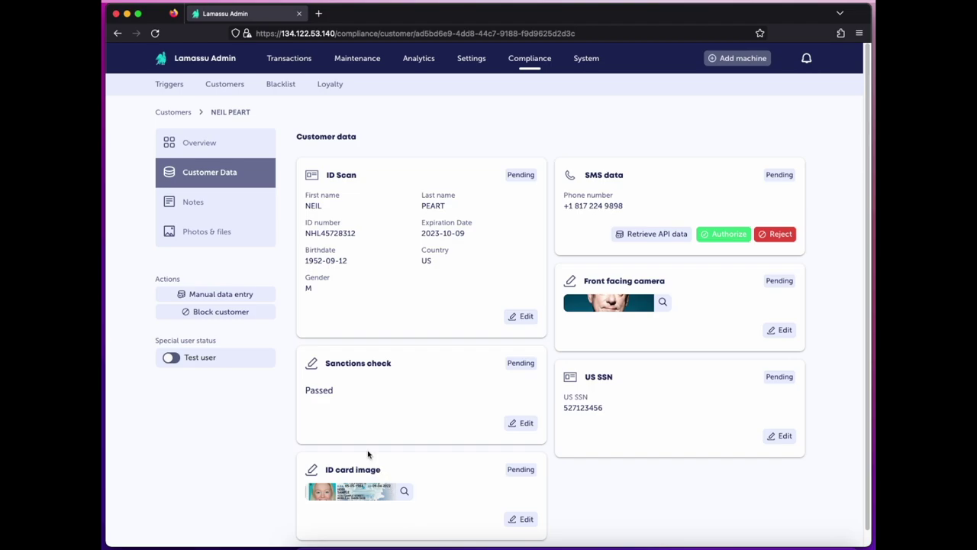
Add an 'Interactions' note reading 'Skilled drummer. Drives a red Barchetta on Sundays.'
{"action": "left_click", "coordinate": [240, 206]}
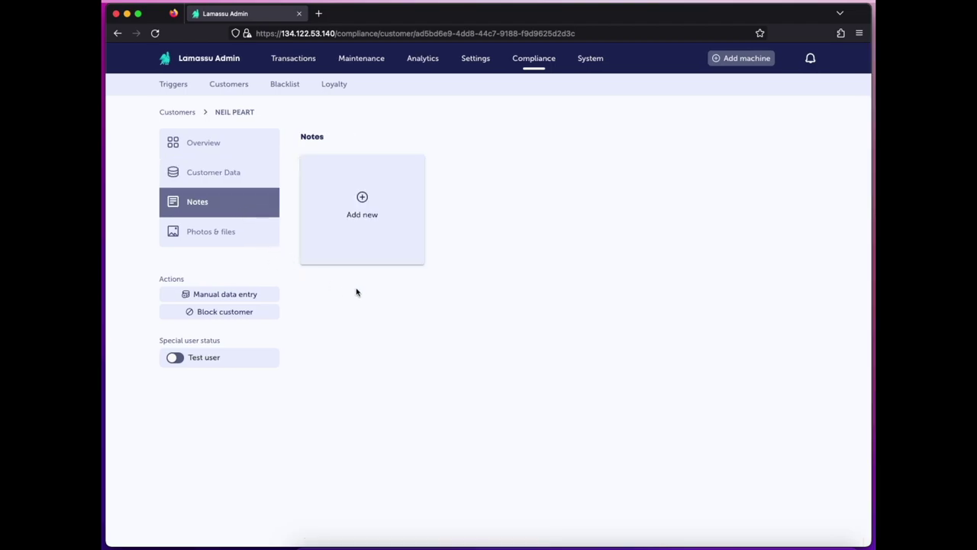
{"action": "left_click", "coordinate": [364, 202]}
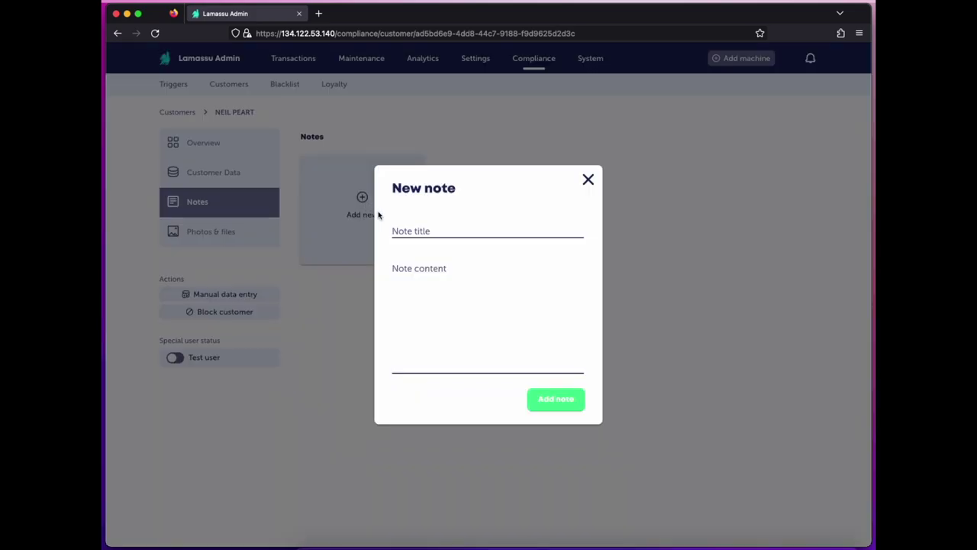
{"action": "left_click", "coordinate": [407, 230]}
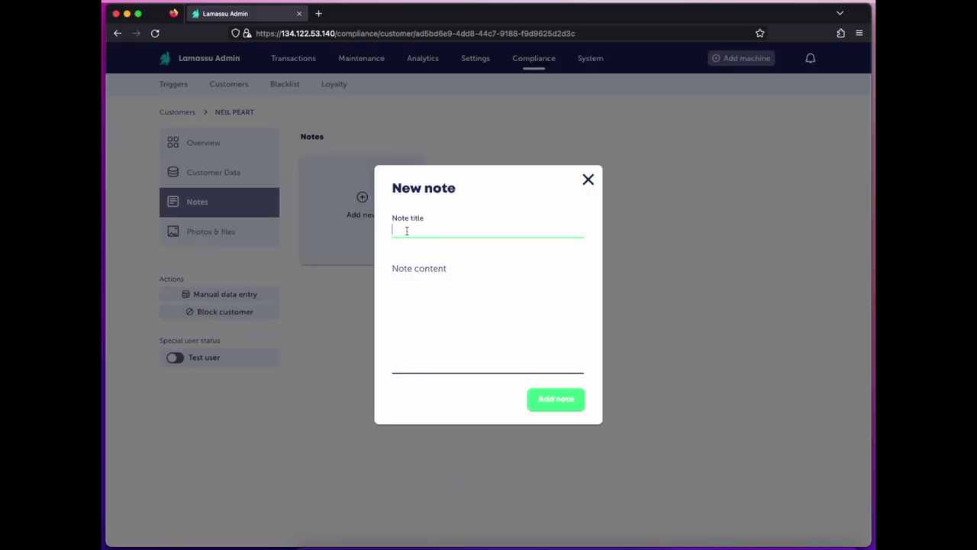
{"action": "type", "text": "Interactions"}
{"action": "key", "text": "Tab"}
{"action": "type", "text": "Skilled drummer. Drives a red Barchetta on Sundays."}
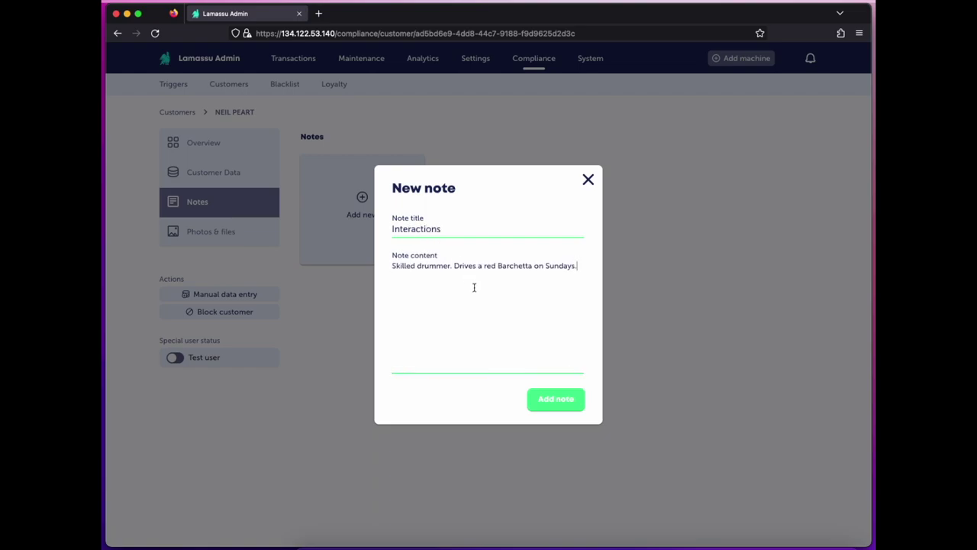
{"action": "left_click", "coordinate": [553, 400]}
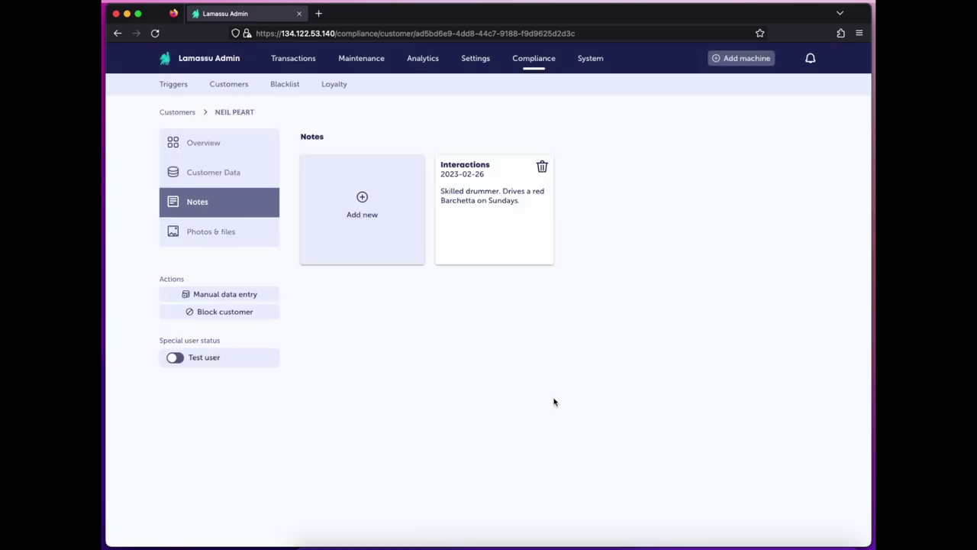
Reopen the Interactions note and close it unchanged, then go to Photos & files
{"action": "left_click", "coordinate": [503, 245]}
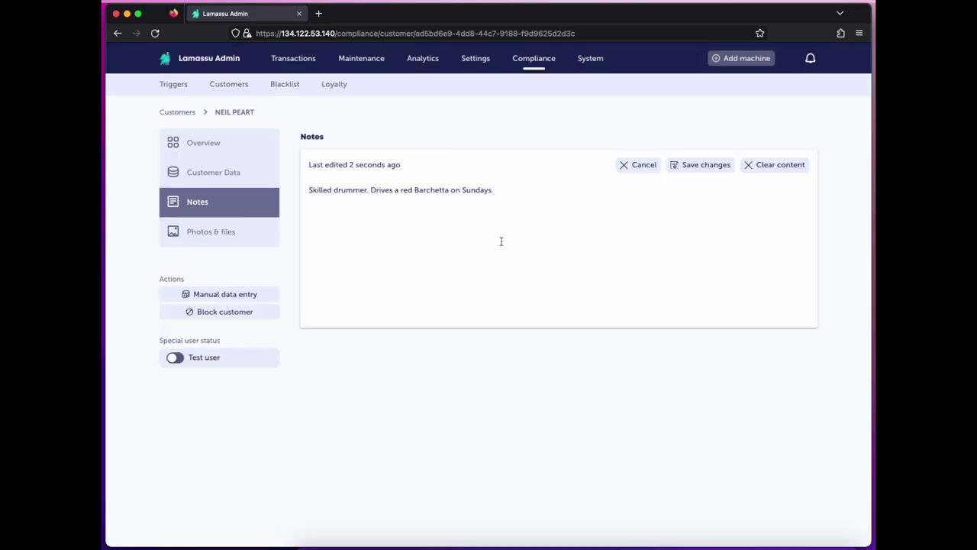
{"action": "left_click", "coordinate": [634, 167]}
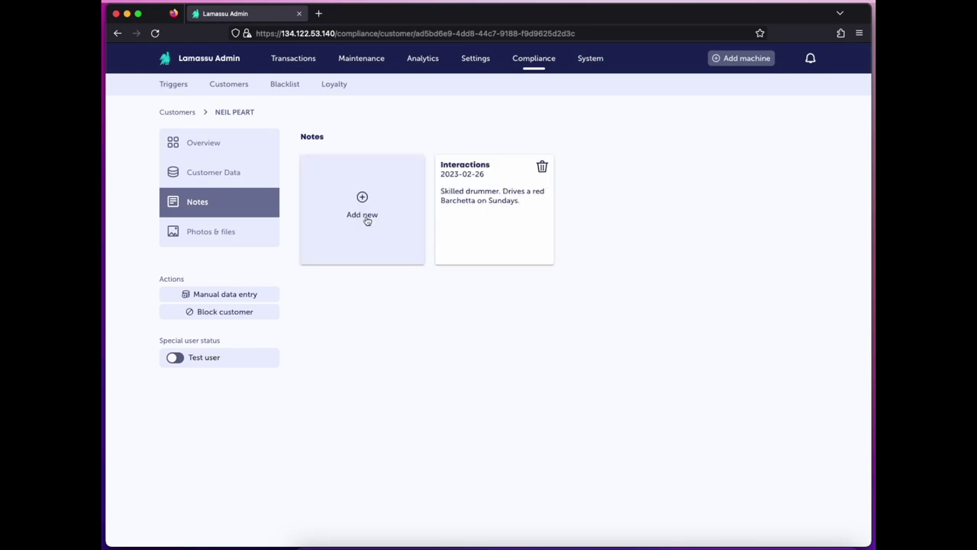
{"action": "left_click", "coordinate": [256, 231]}
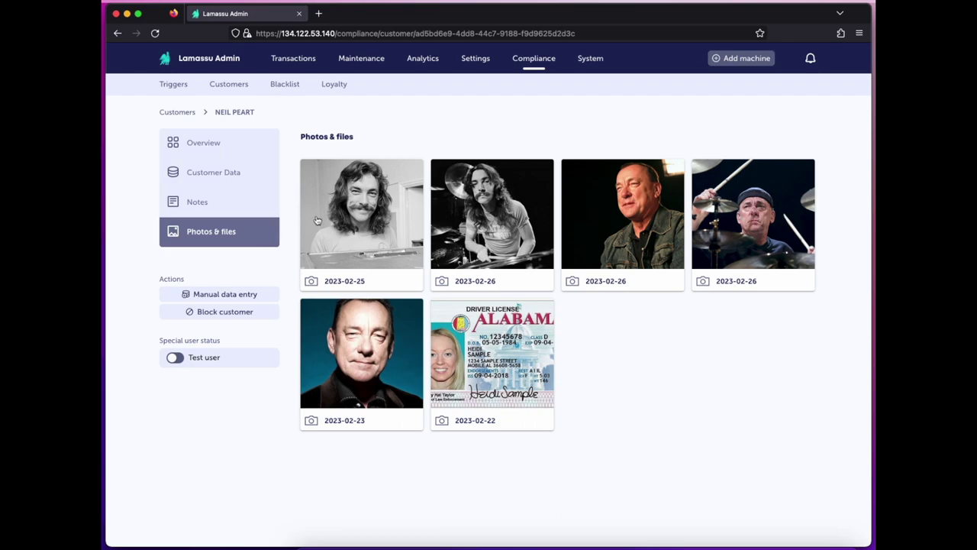
{"action": "left_click", "coordinate": [386, 257]}
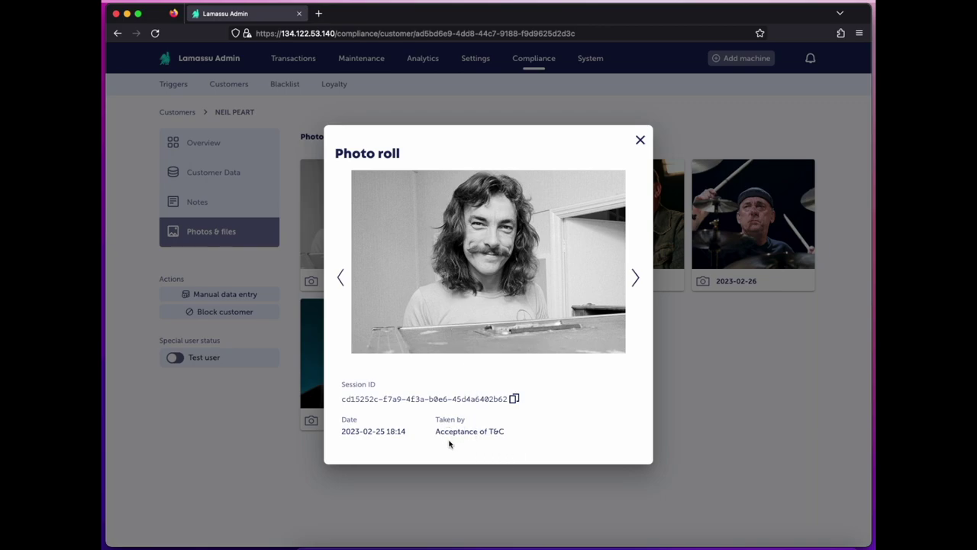
{"action": "left_click", "coordinate": [634, 278]}
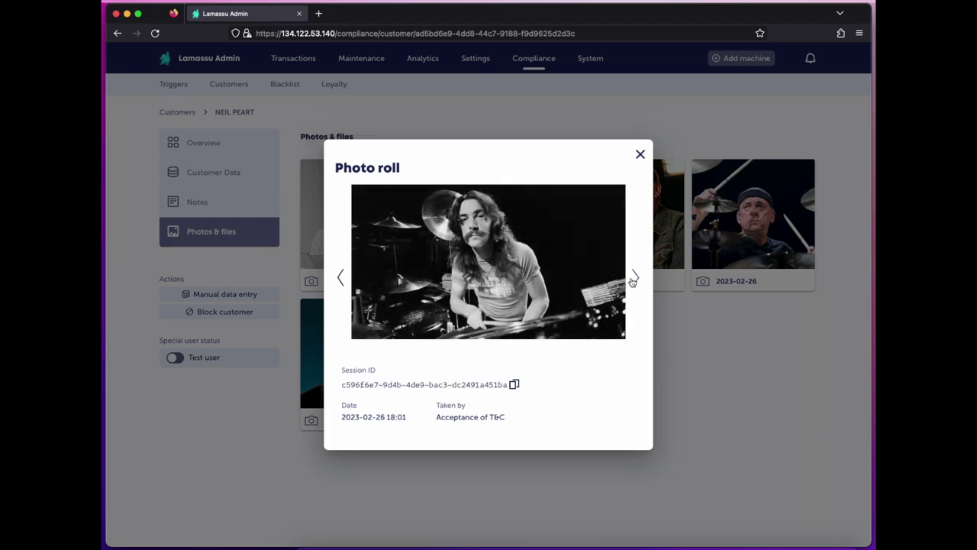
{"action": "left_click", "coordinate": [634, 279]}
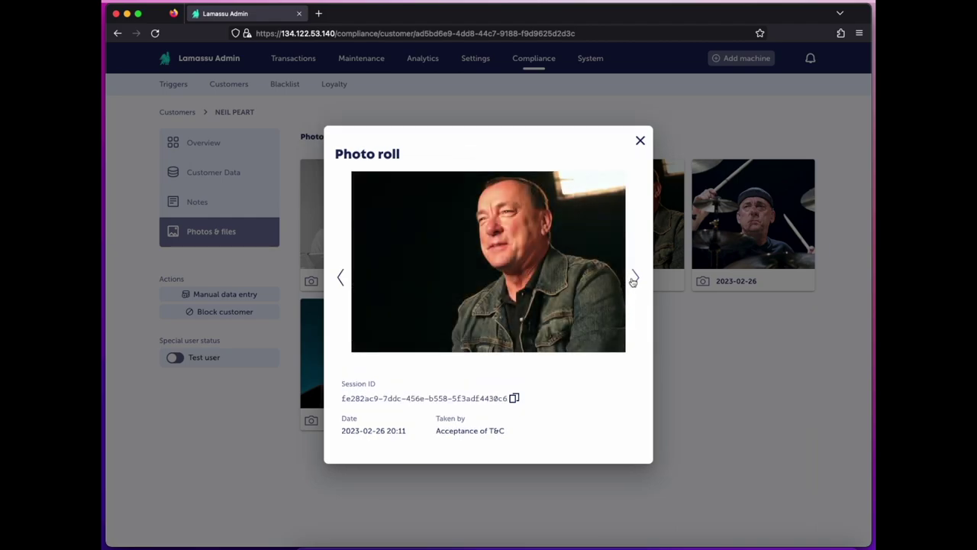
{"action": "left_click", "coordinate": [634, 279]}
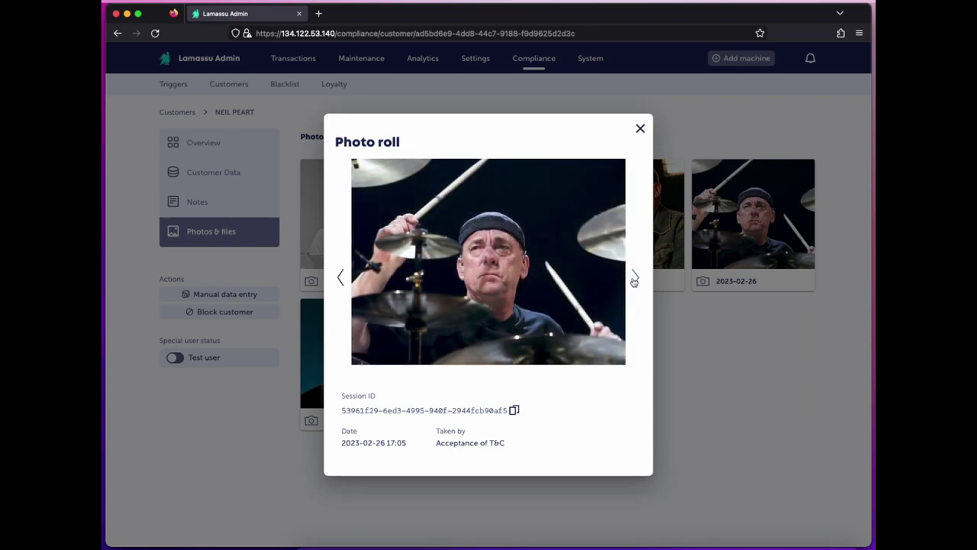
{"action": "left_click", "coordinate": [634, 280]}
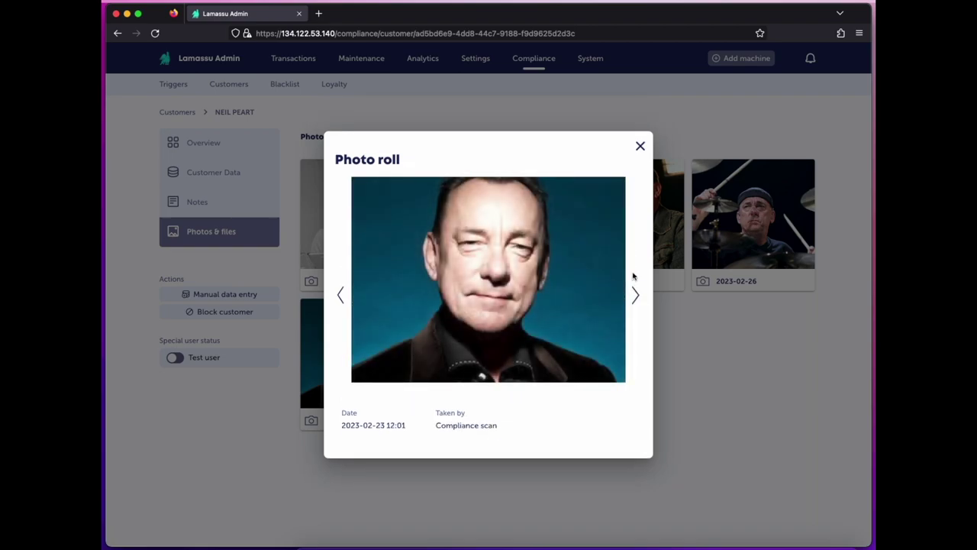
{"action": "left_click", "coordinate": [640, 146]}
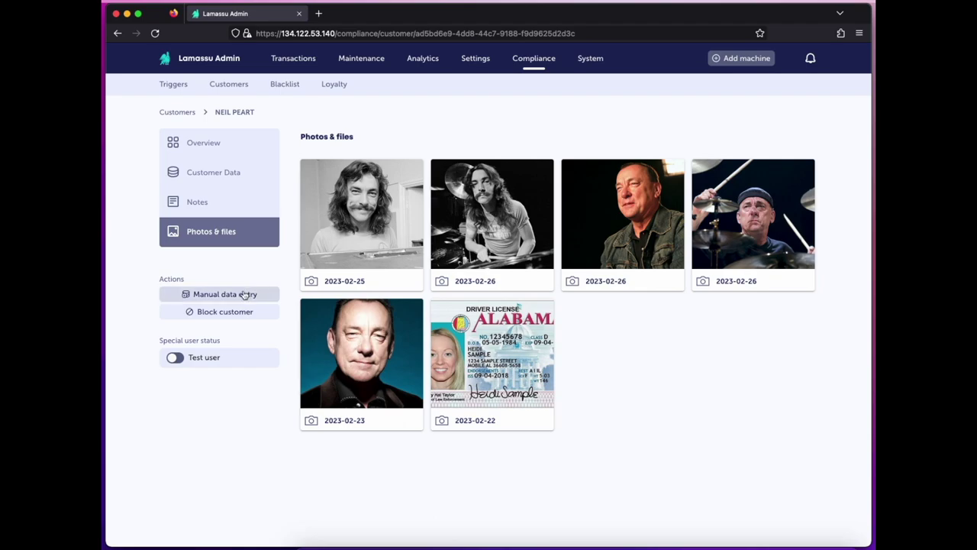
{"action": "left_click", "coordinate": [243, 295]}
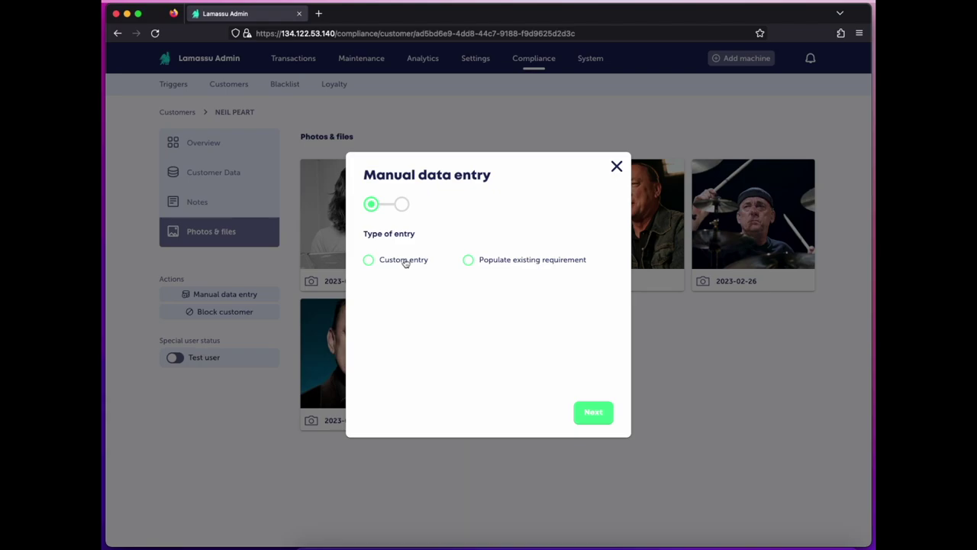
{"action": "left_click", "coordinate": [469, 260]}
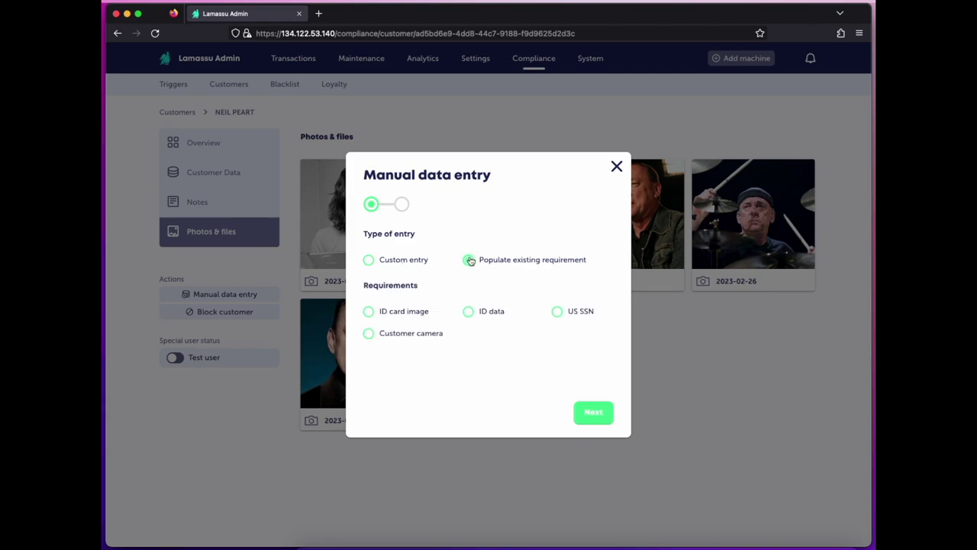
{"action": "left_click", "coordinate": [369, 311]}
{"action": "left_click", "coordinate": [591, 412]}
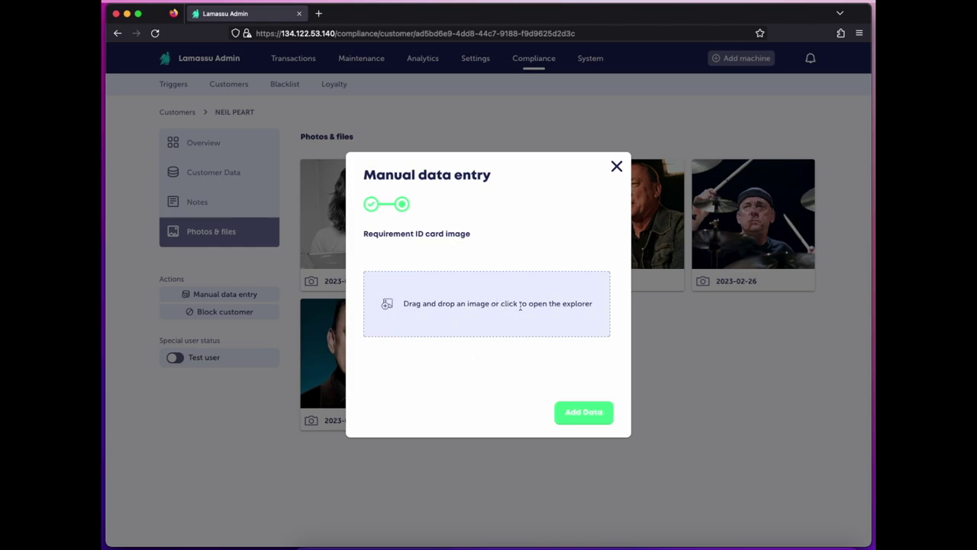
{"action": "left_click", "coordinate": [616, 167]}
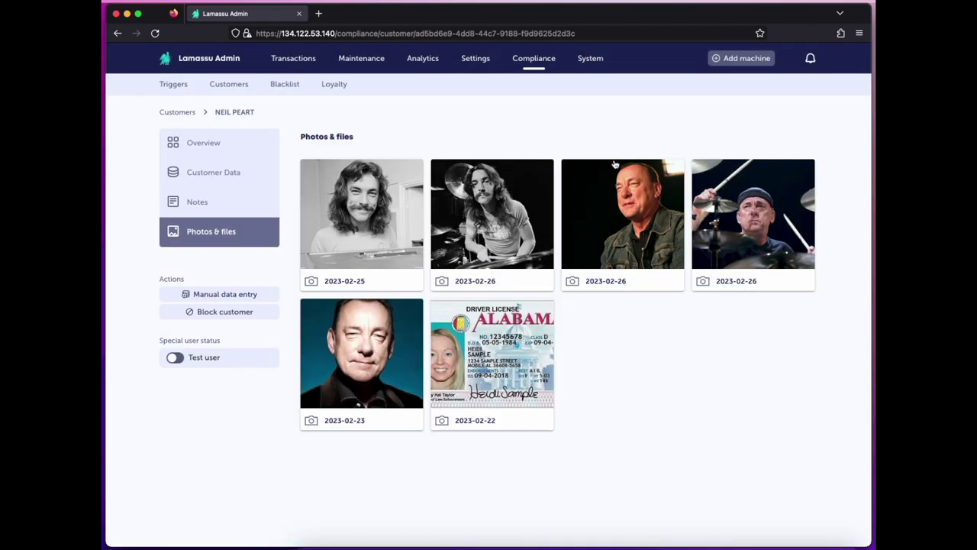
In the Customers list, open and dismiss the new customer form, then view the suspended customer's details
{"action": "left_click", "coordinate": [234, 86]}
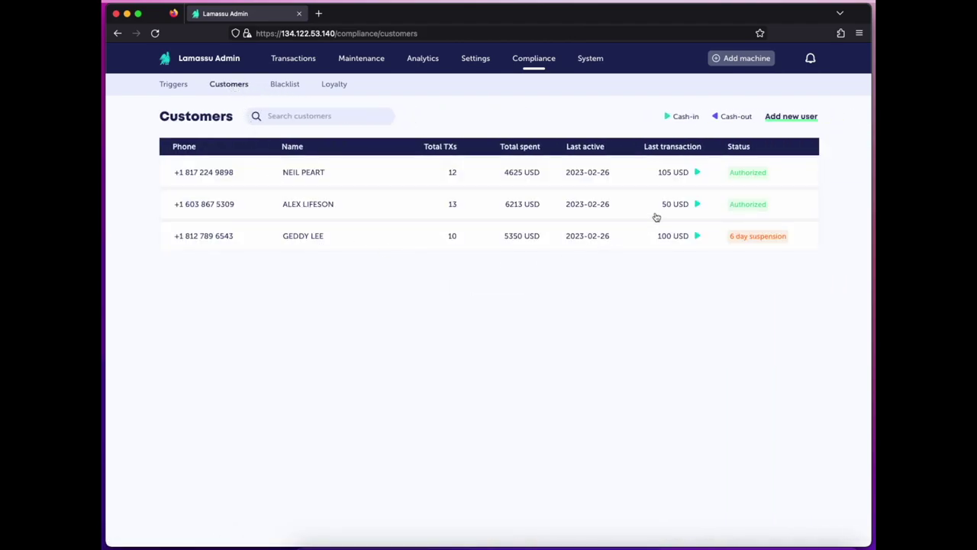
{"action": "left_click", "coordinate": [789, 120]}
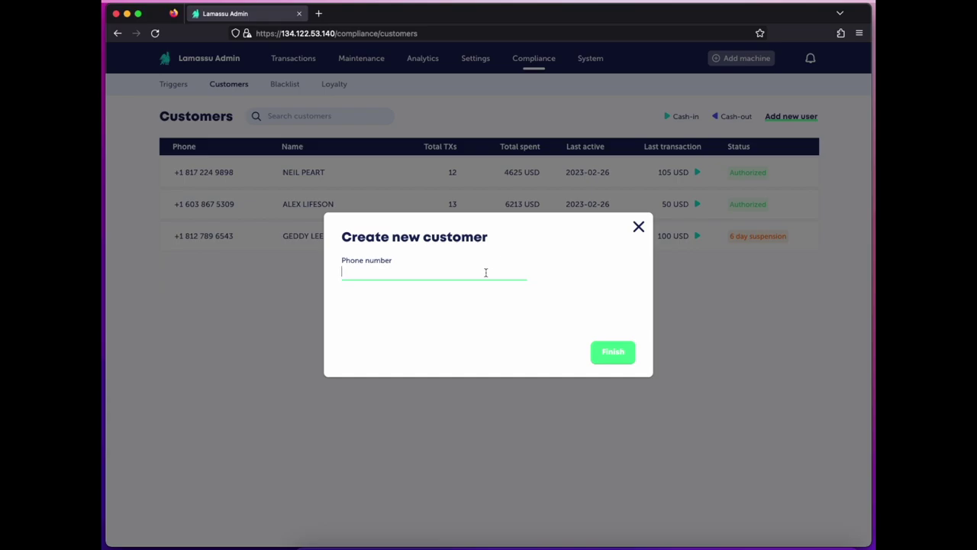
{"action": "left_click", "coordinate": [638, 227]}
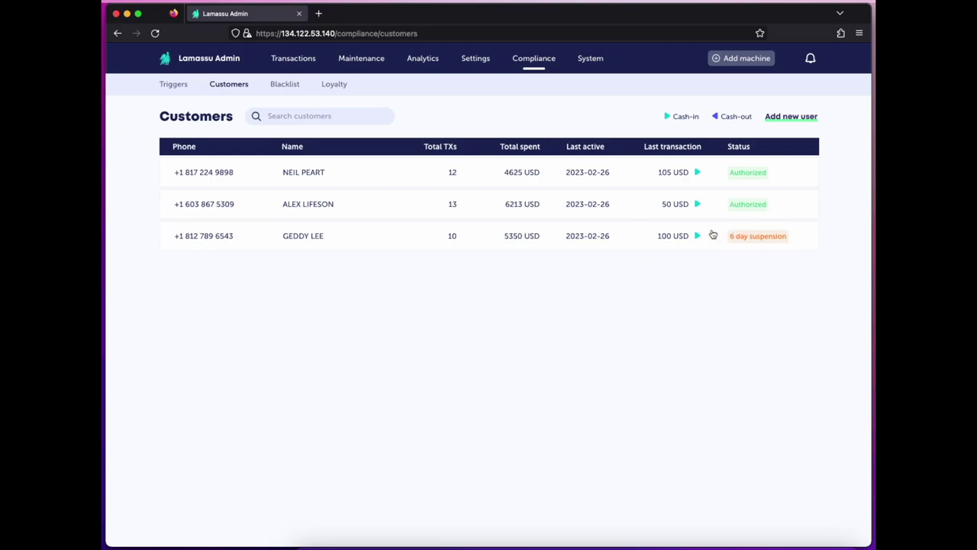
{"action": "left_click", "coordinate": [713, 235]}
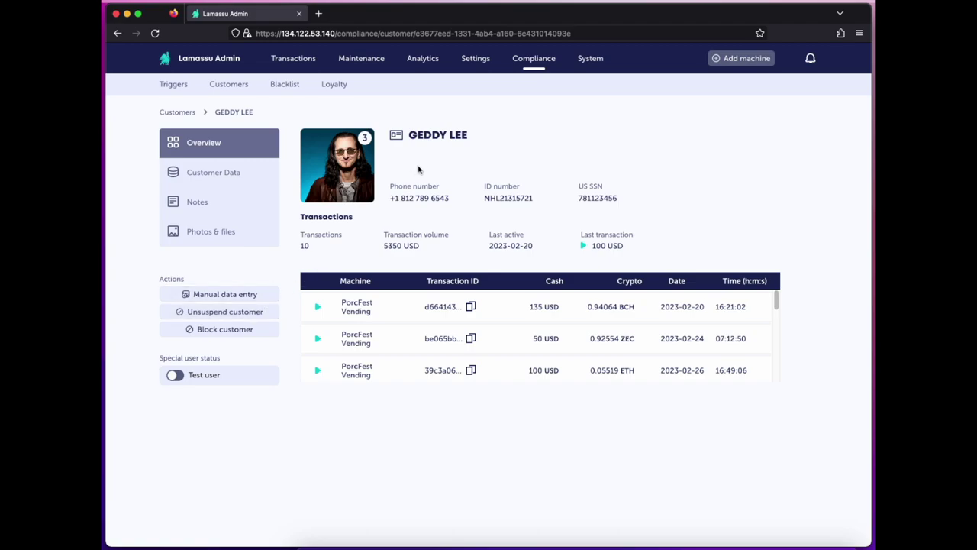
{"action": "left_click", "coordinate": [175, 86]}
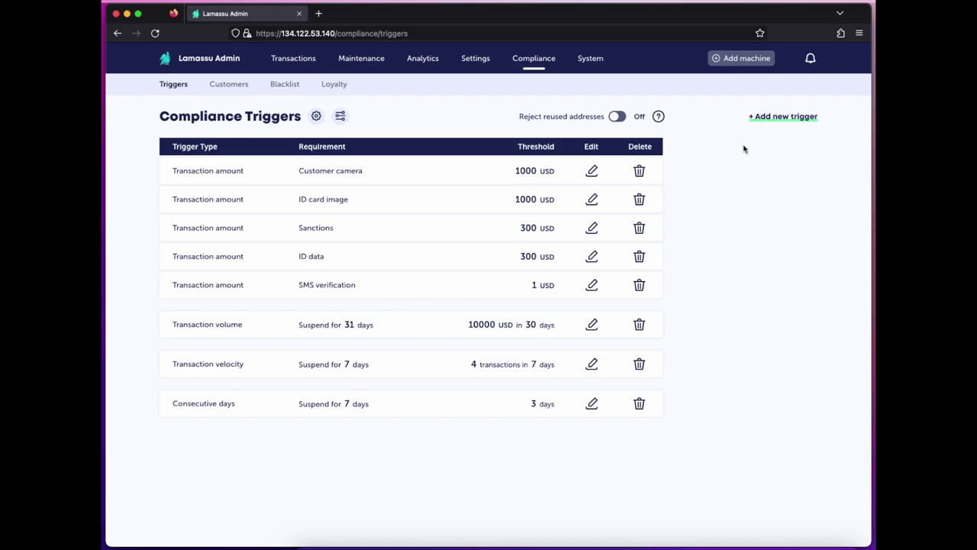
Start a new compliance trigger from the Triggers list
{"action": "left_click", "coordinate": [775, 117]}
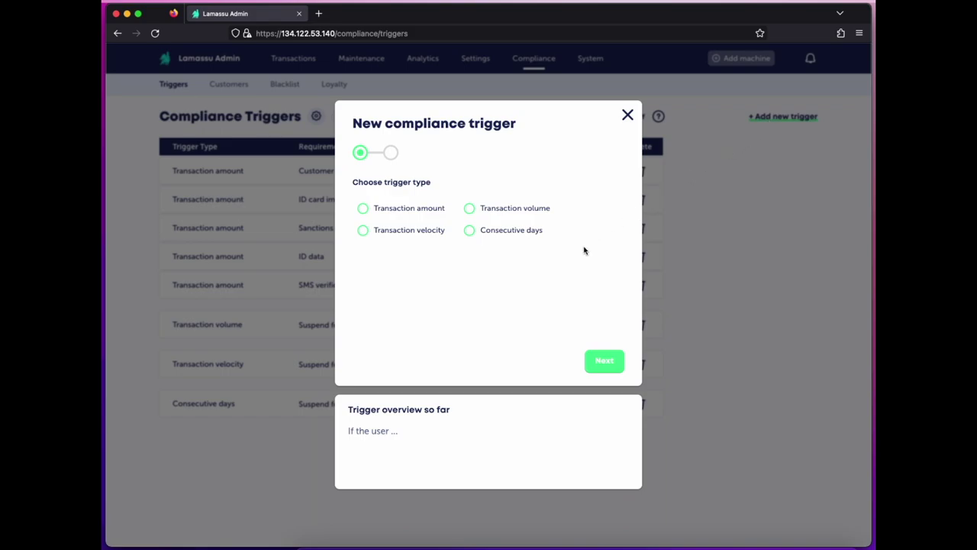
Choose the Transaction volume trigger type with a 3000 USD threshold over 30 days
{"action": "left_click", "coordinate": [404, 214]}
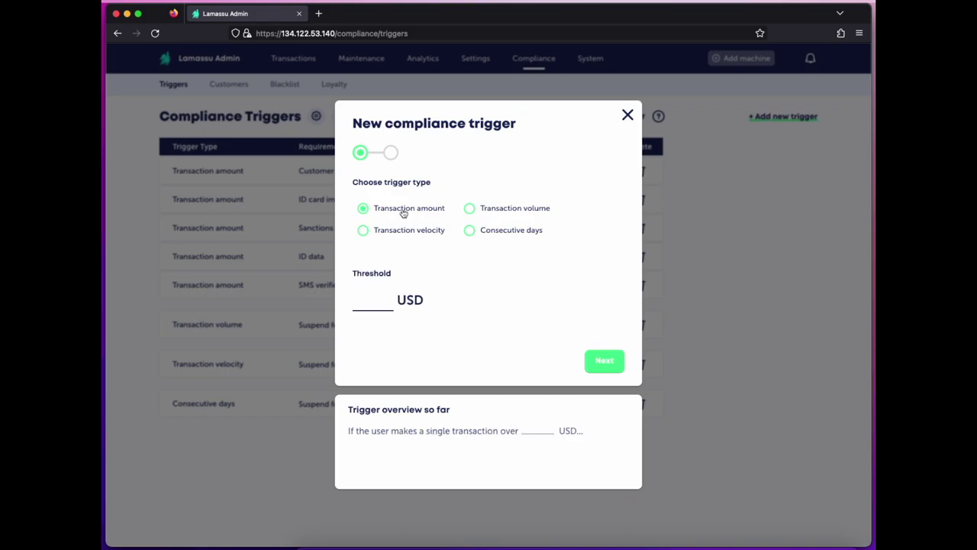
{"action": "left_click", "coordinate": [500, 213]}
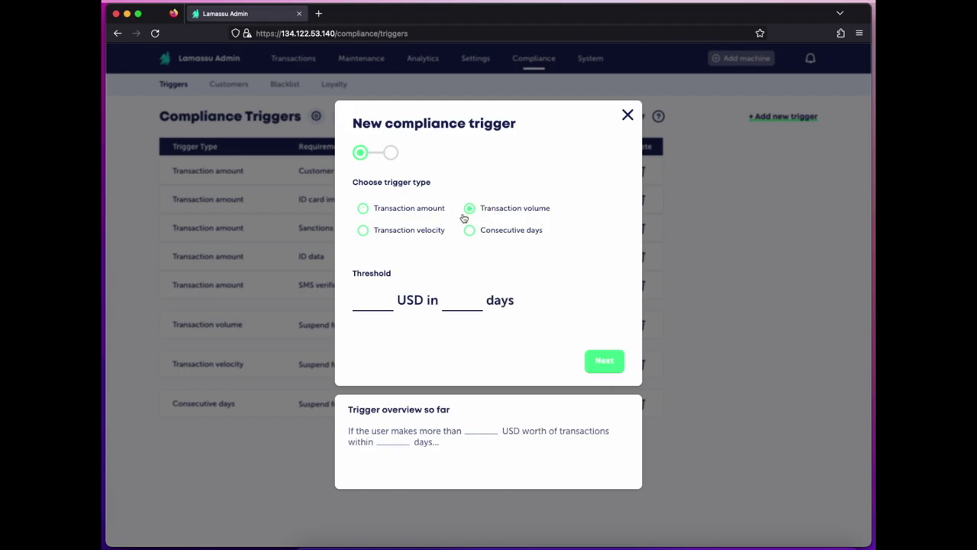
{"action": "left_click", "coordinate": [409, 233]}
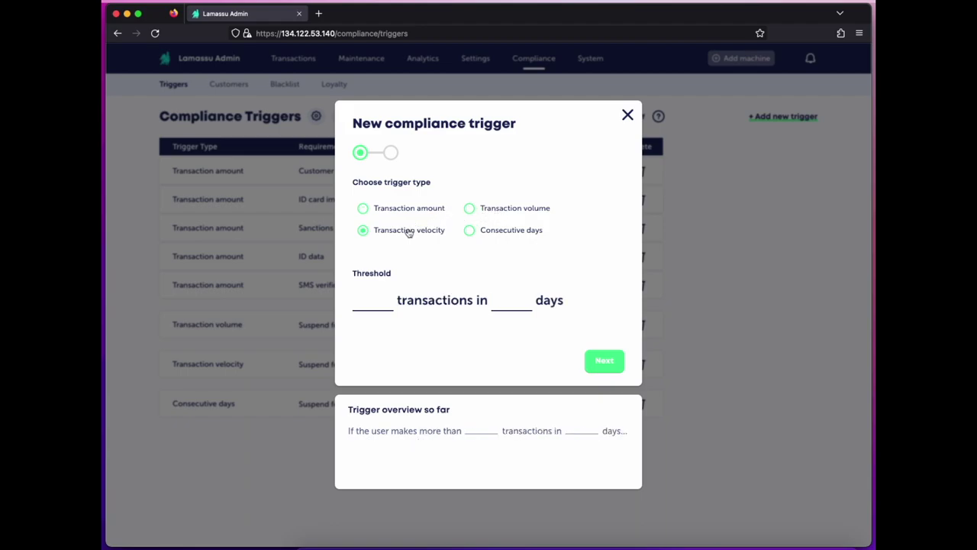
{"action": "left_click", "coordinate": [491, 235]}
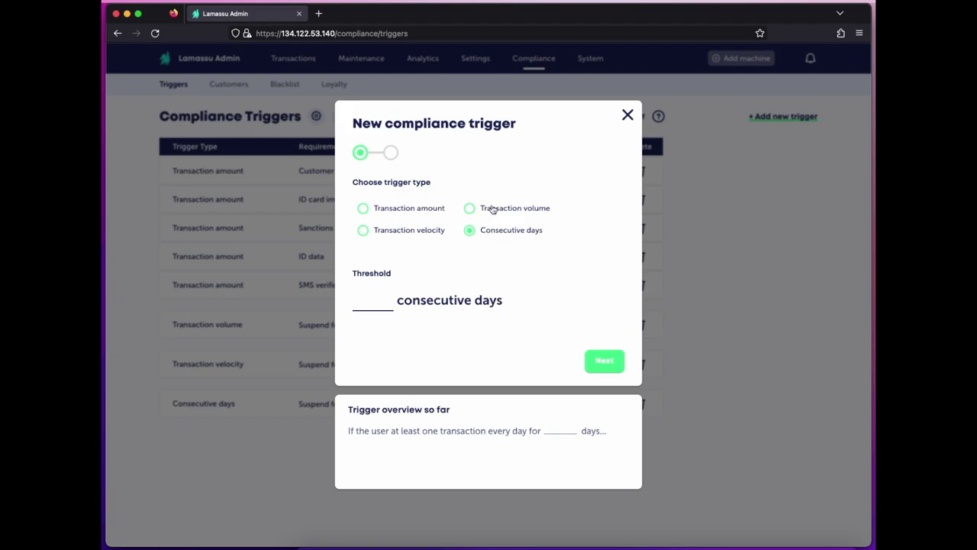
{"action": "left_click", "coordinate": [493, 211]}
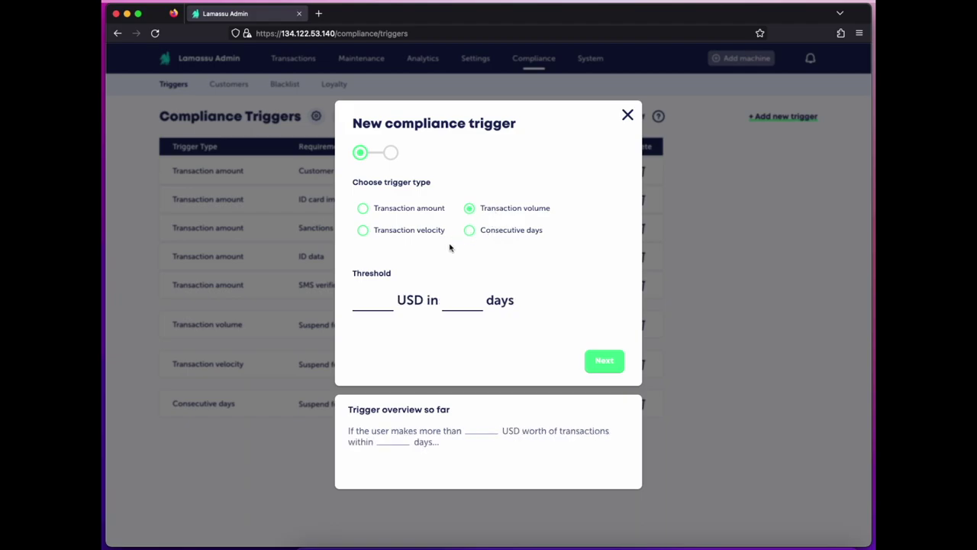
{"action": "left_click", "coordinate": [380, 299]}
{"action": "type", "text": "3000"}
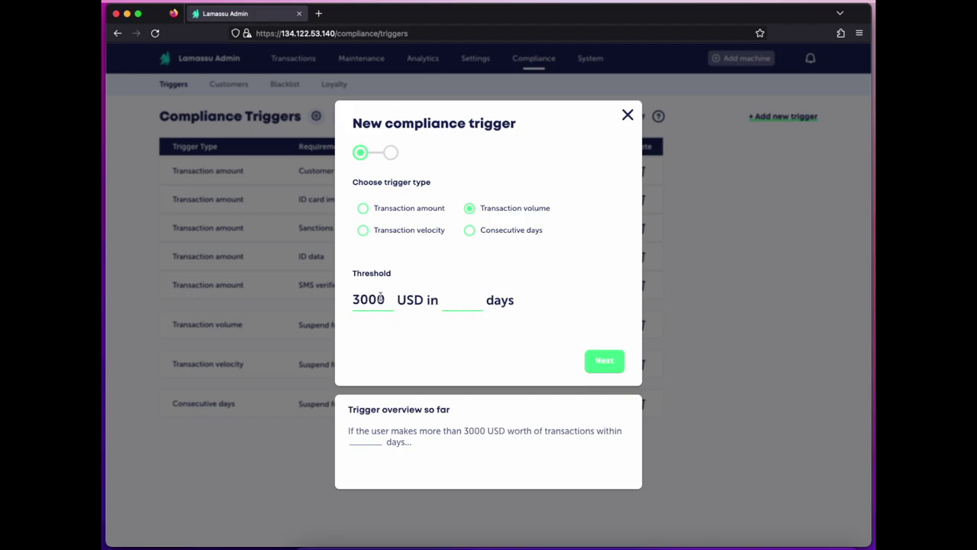
{"action": "key", "text": "Tab"}
{"action": "type", "text": "30"}
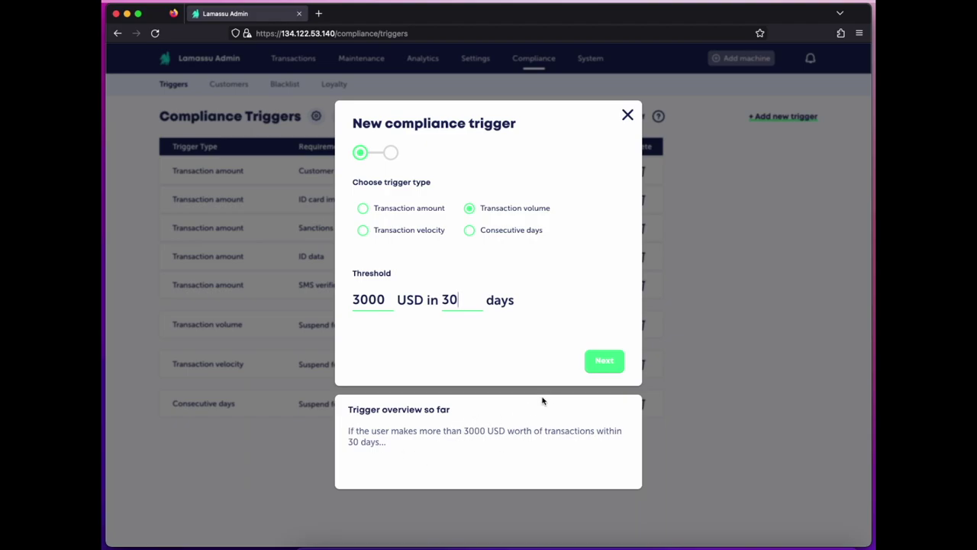
Require US SSN for the trigger, save it, and open Advanced settings
{"action": "left_click", "coordinate": [601, 367]}
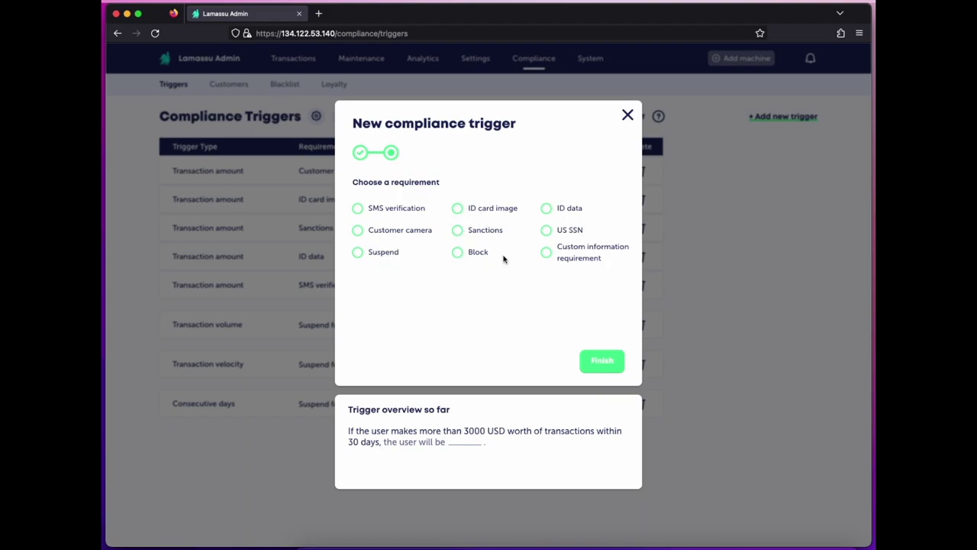
{"action": "left_click", "coordinate": [547, 237]}
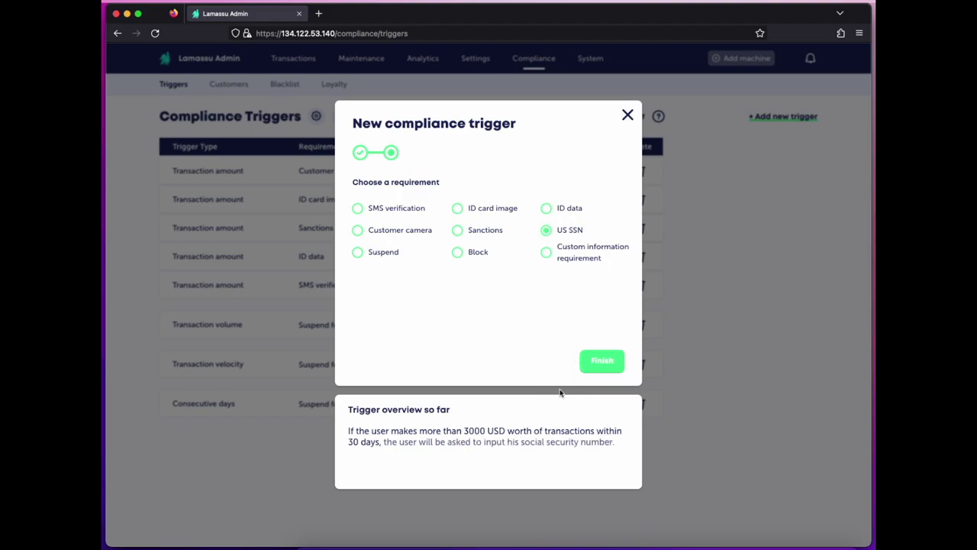
{"action": "left_click", "coordinate": [592, 362]}
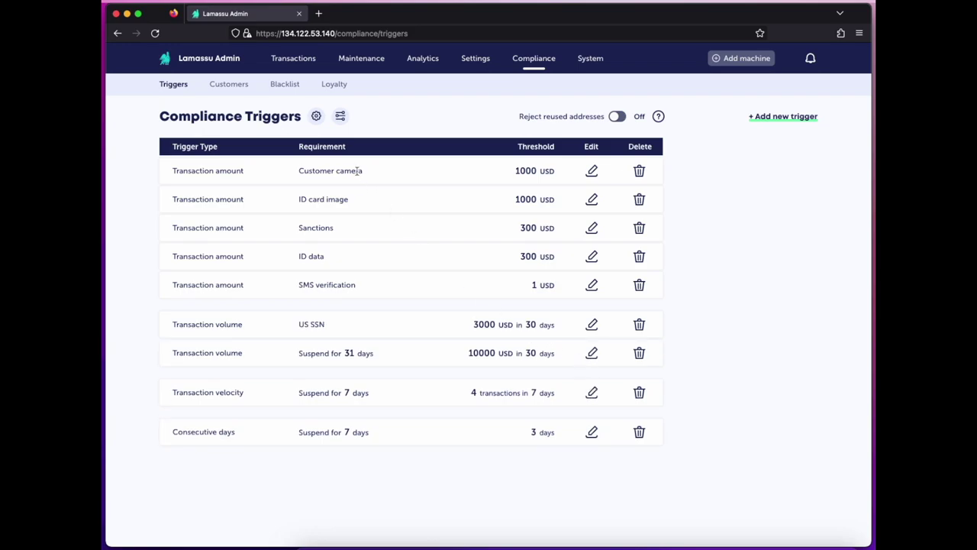
{"action": "left_click", "coordinate": [317, 117]}
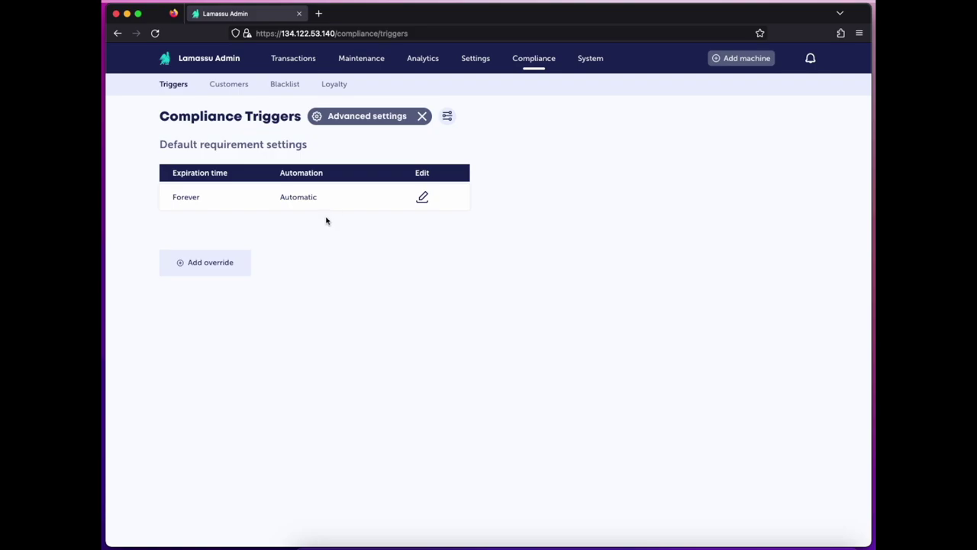
Save a requirement override for ID card image with Forever expiration and Manual automation
{"action": "left_click", "coordinate": [207, 264]}
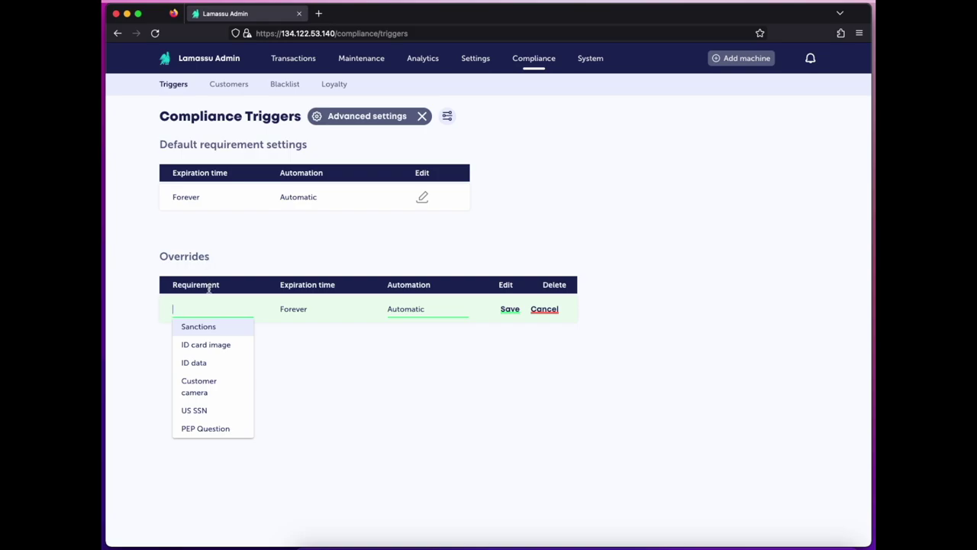
{"action": "left_click", "coordinate": [213, 348]}
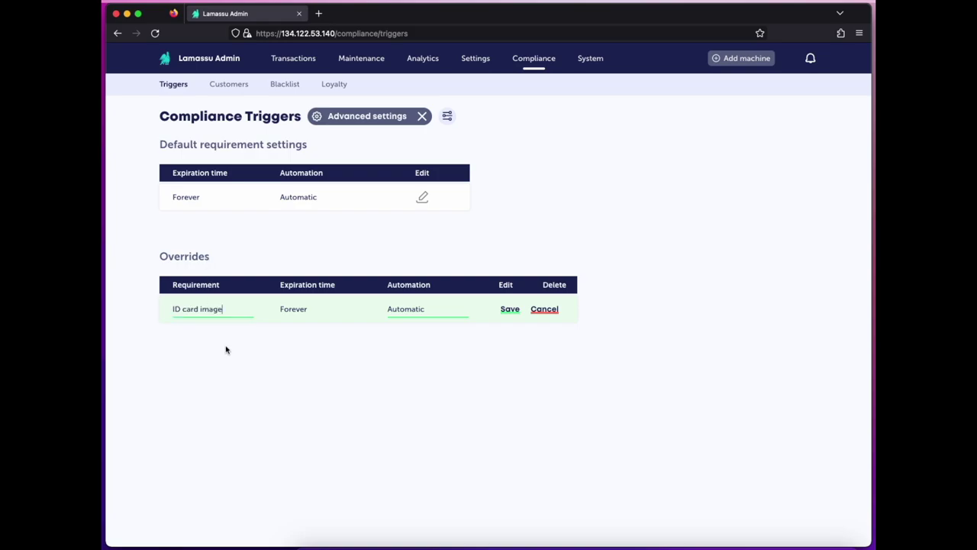
{"action": "left_click", "coordinate": [430, 312]}
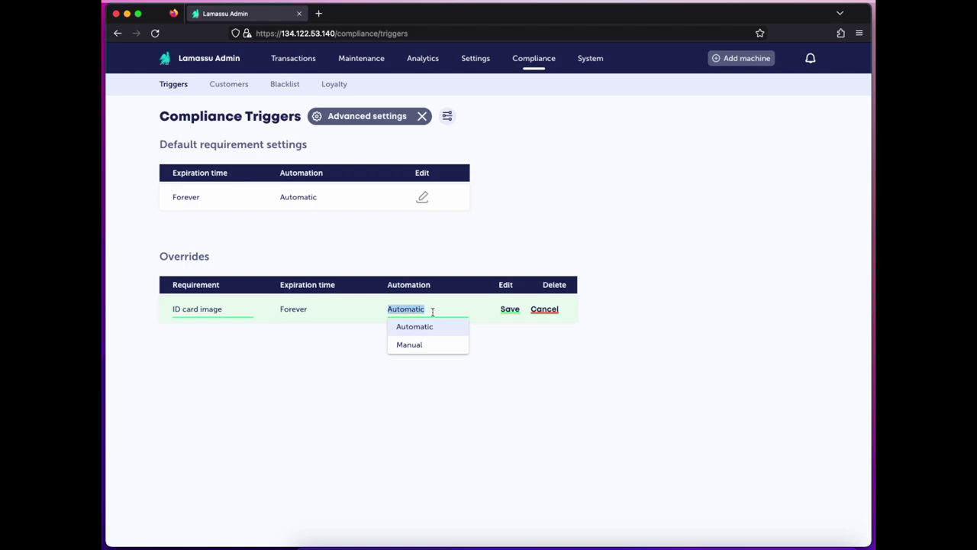
{"action": "left_click", "coordinate": [430, 346]}
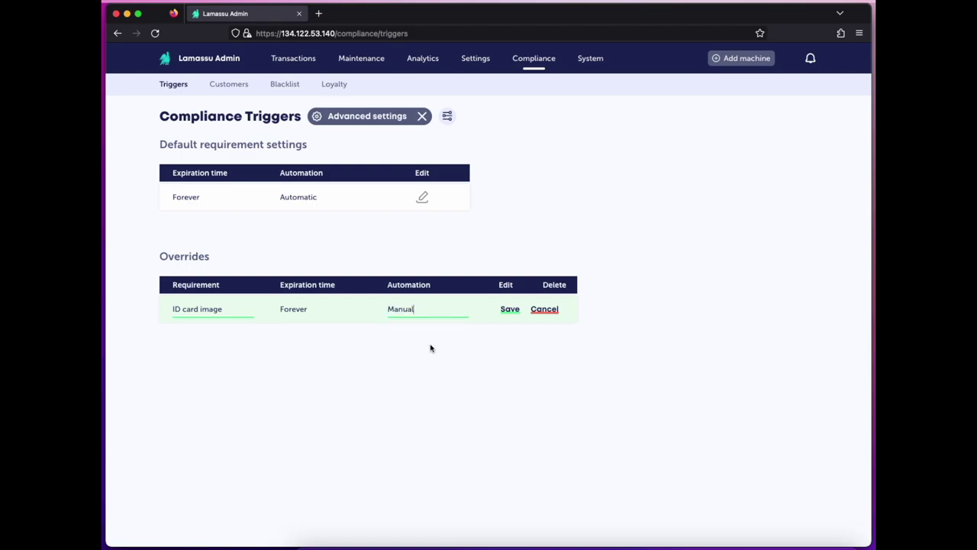
{"action": "left_click", "coordinate": [510, 310]}
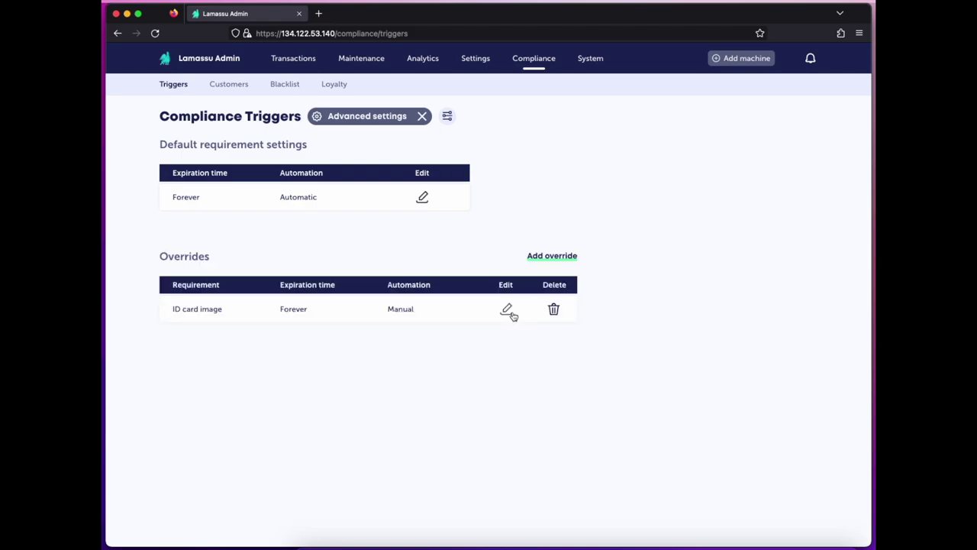
Browse the second customer's compliance data, cancel an ID card image edit, then open Custom info requests
{"action": "left_click", "coordinate": [228, 87]}
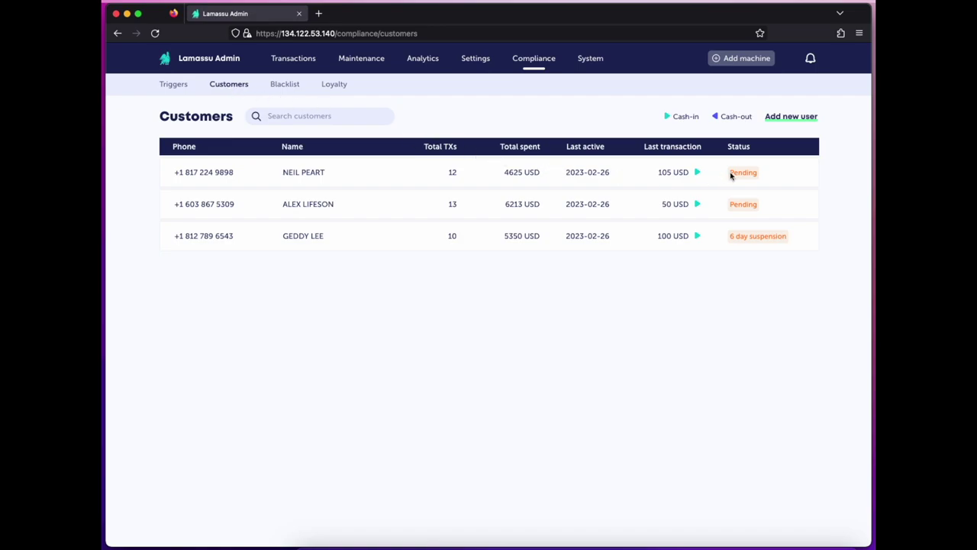
{"action": "left_click", "coordinate": [709, 206]}
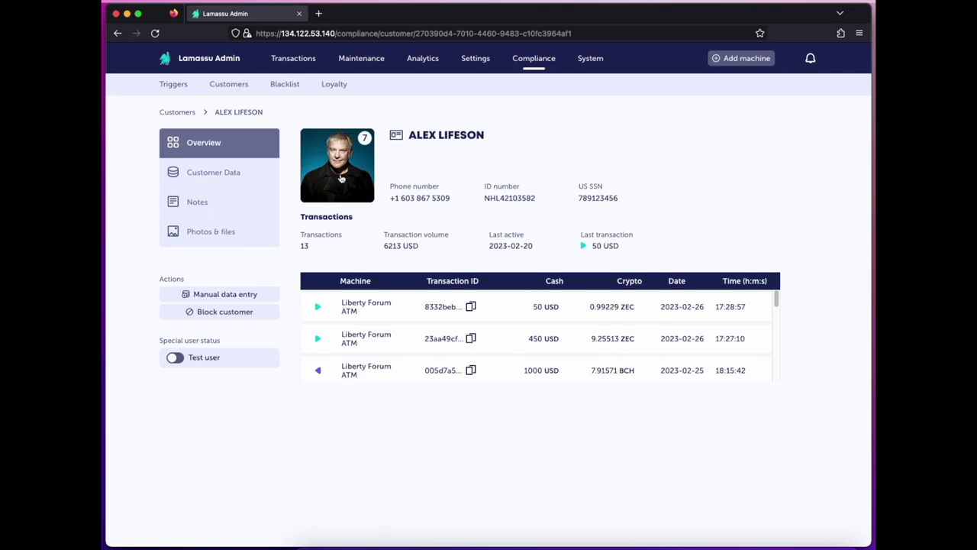
{"action": "left_click", "coordinate": [247, 175]}
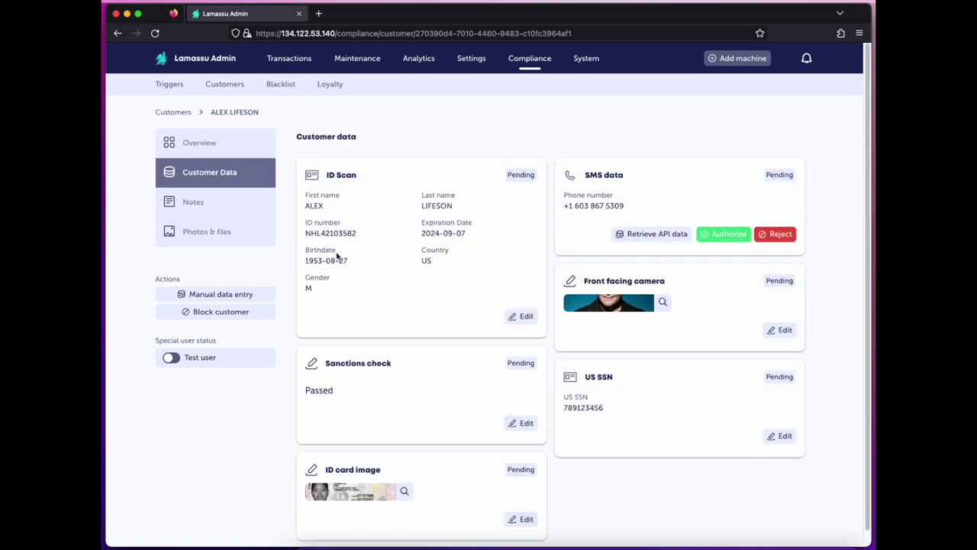
{"action": "left_click", "coordinate": [521, 519]}
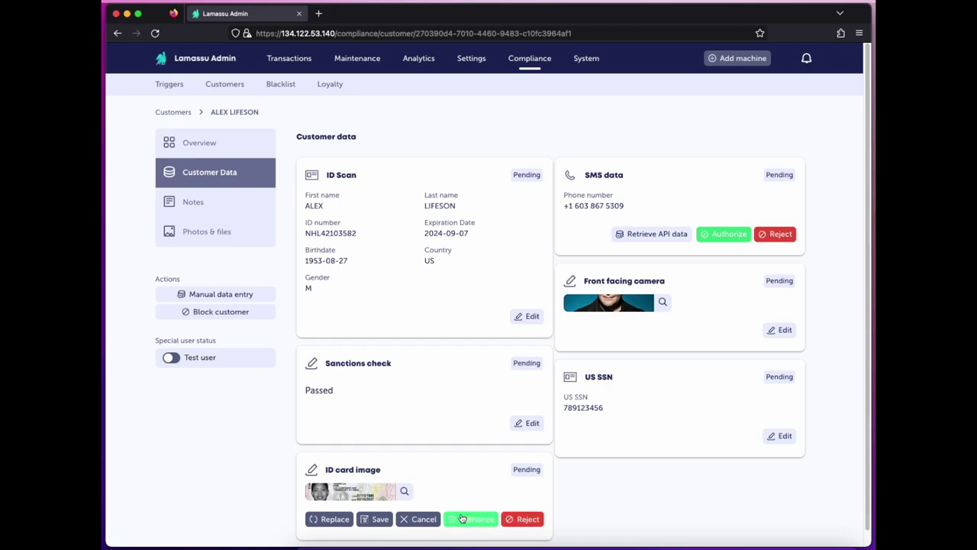
{"action": "left_click", "coordinate": [424, 519]}
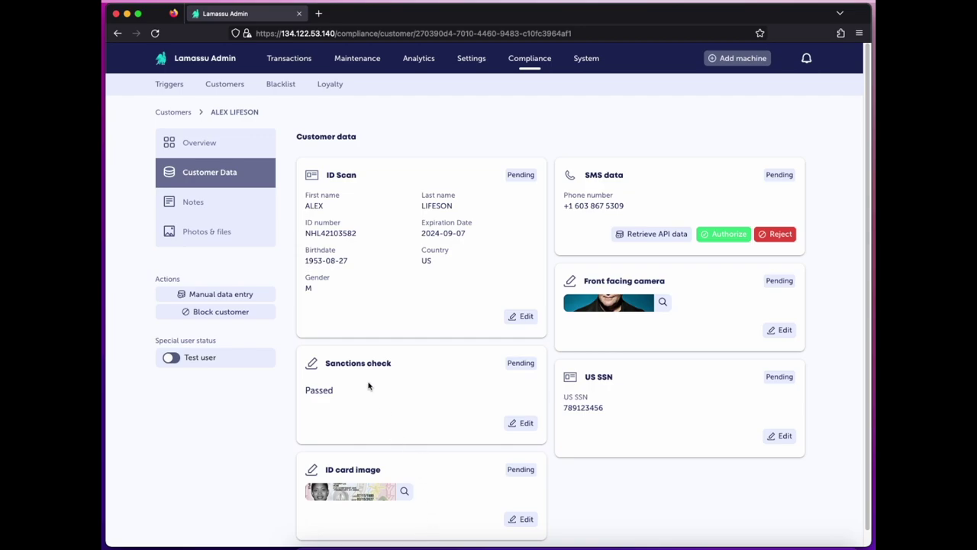
{"action": "left_click", "coordinate": [170, 91]}
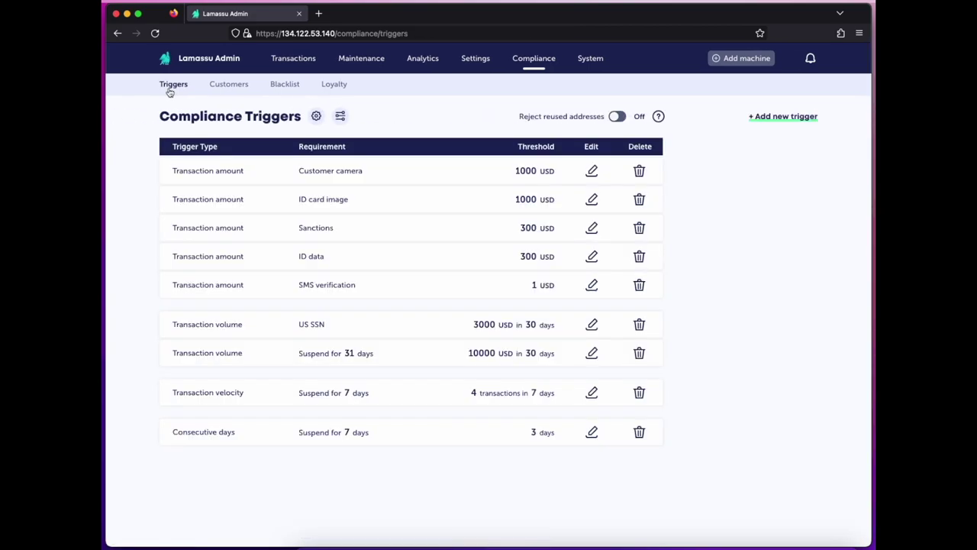
{"action": "left_click", "coordinate": [340, 116]}
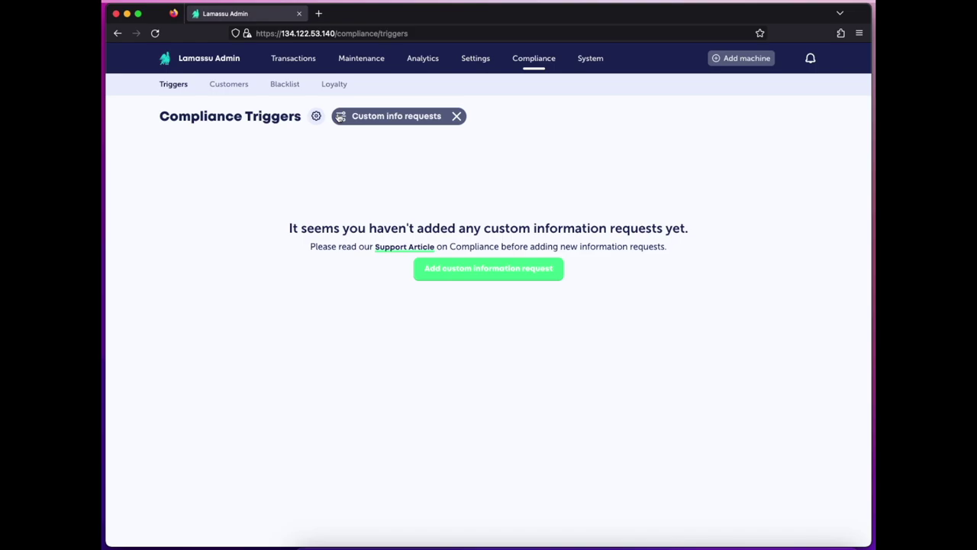
Start a new custom information request named 'PEP Question'
{"action": "left_click", "coordinate": [491, 270]}
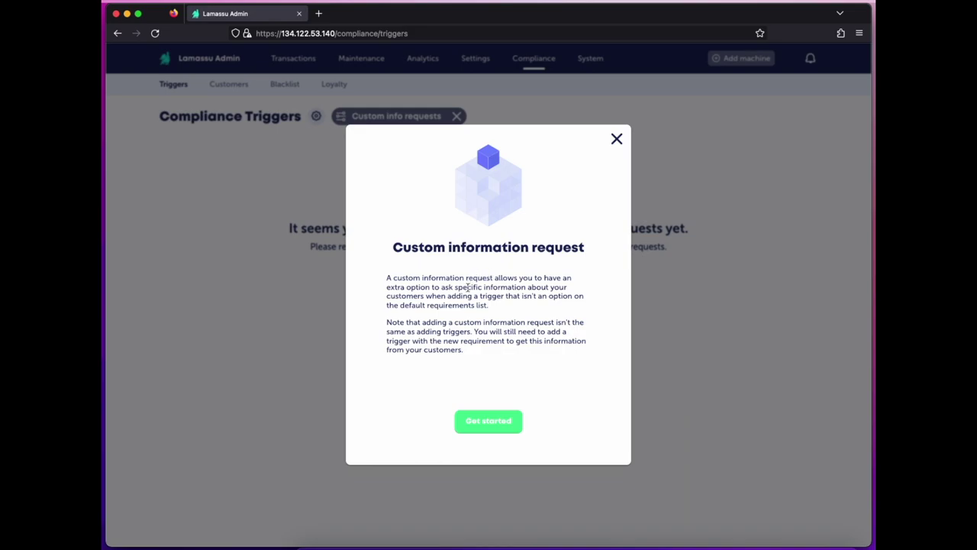
{"action": "left_click", "coordinate": [488, 423]}
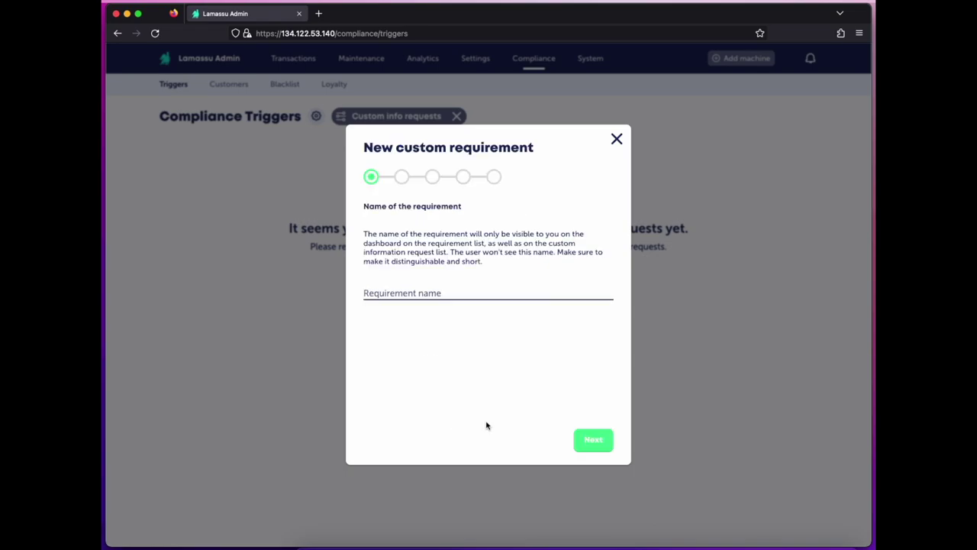
{"action": "left_click", "coordinate": [482, 293]}
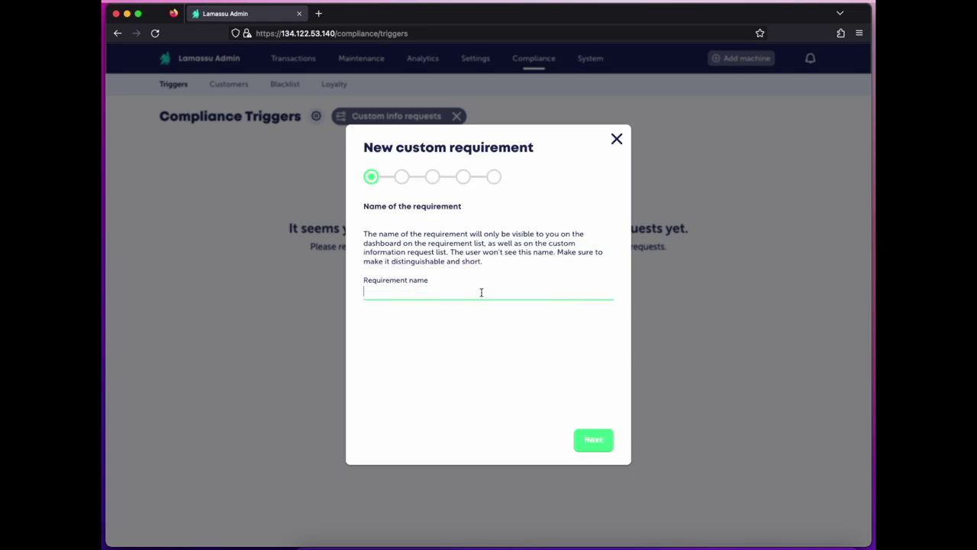
{"action": "type", "text": "PEP Question"}
Title screen 1 'Question for you', paste the PEP explanation as its text, and choose Choice list
{"action": "left_click", "coordinate": [594, 441]}
{"action": "left_click", "coordinate": [494, 274]}
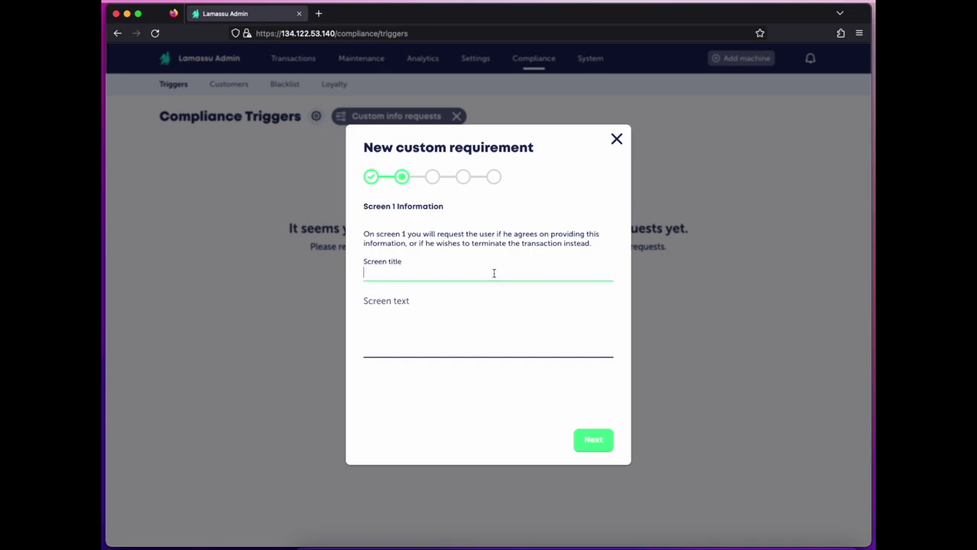
{"action": "type", "text": "Question for you"}
{"action": "left_click", "coordinate": [469, 325]}
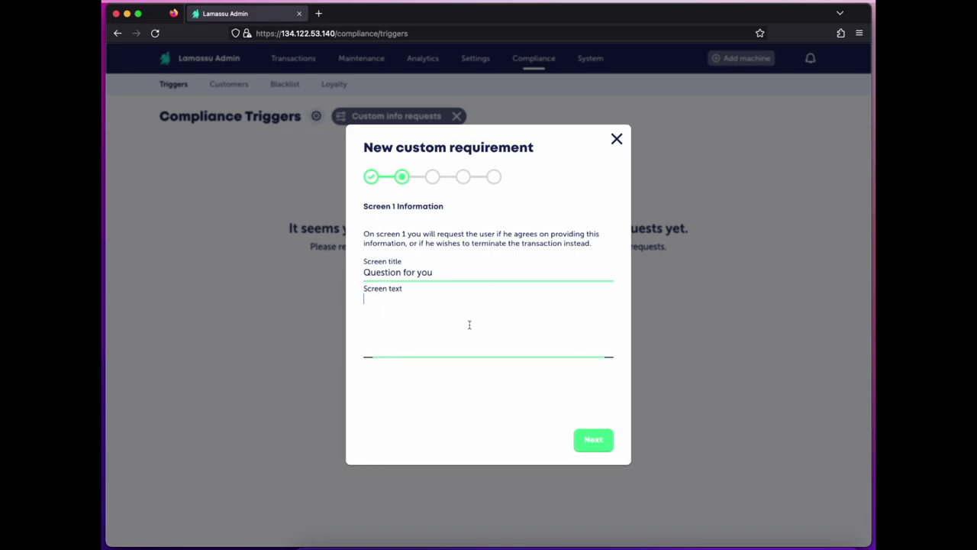
{"action": "key", "text": "super+v"}
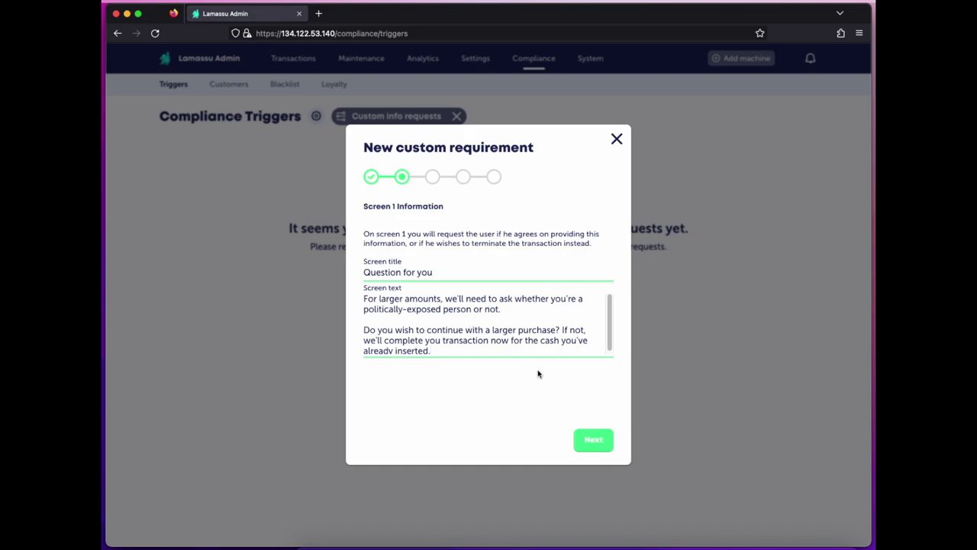
{"action": "left_click", "coordinate": [593, 441]}
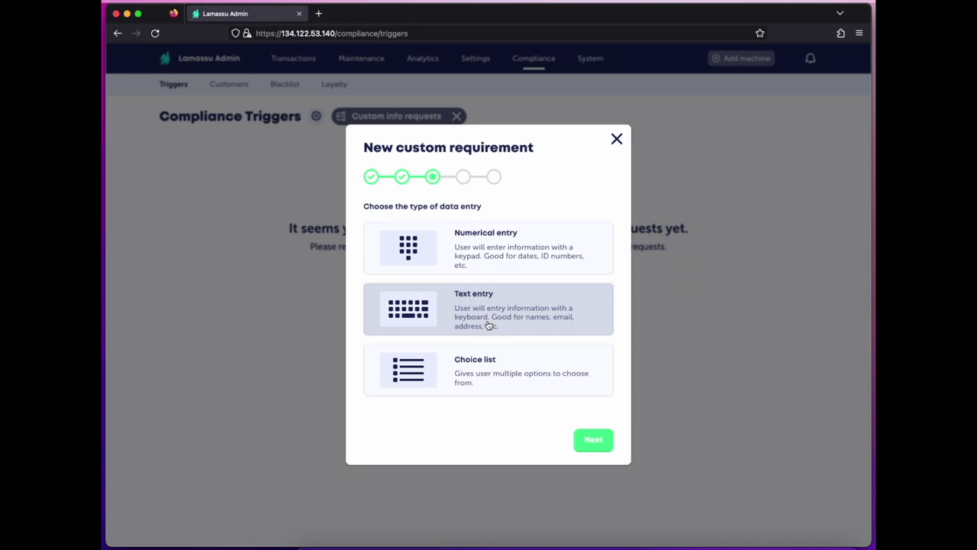
{"action": "left_click", "coordinate": [486, 386]}
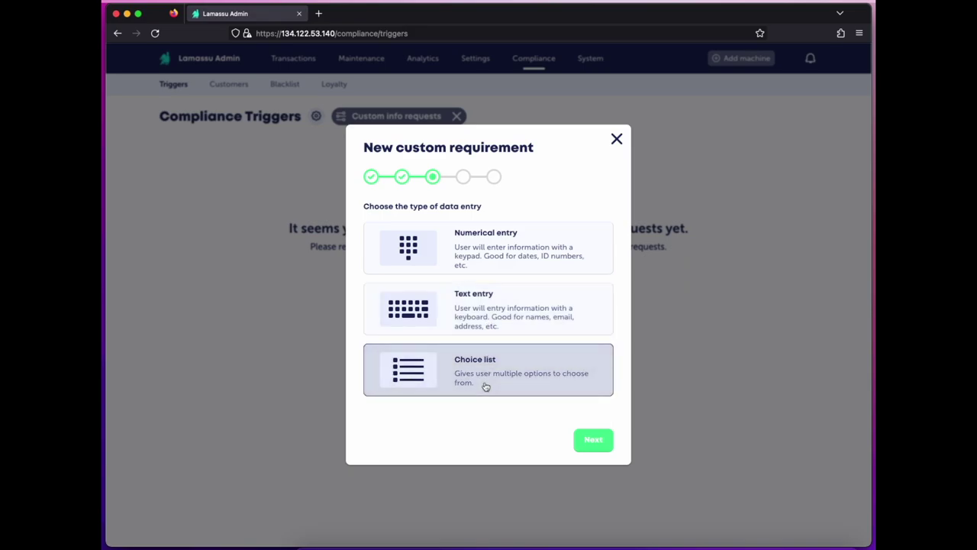
Fill screen 2's input title and description 'Are you considered a politically-exposed person (PEP)?'
{"action": "left_click", "coordinate": [589, 442]}
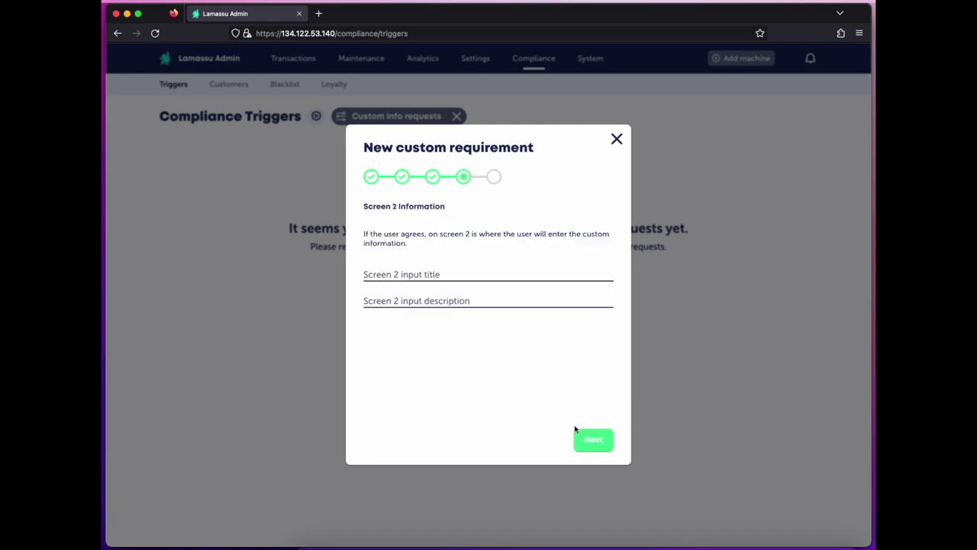
{"action": "left_click", "coordinate": [462, 276]}
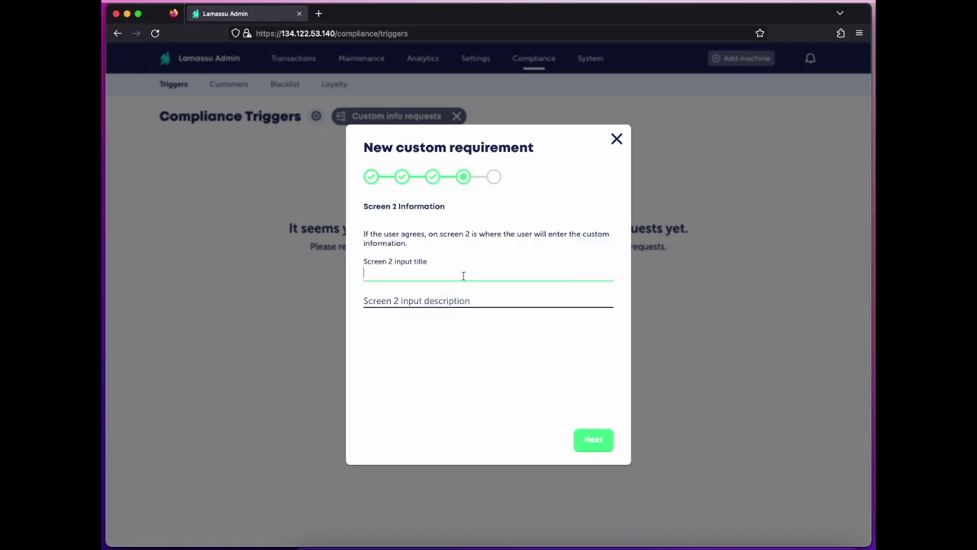
{"action": "type", "text": "P"}
{"action": "type", "text": "Are you considered a politically-exposed person (PEP)?"}
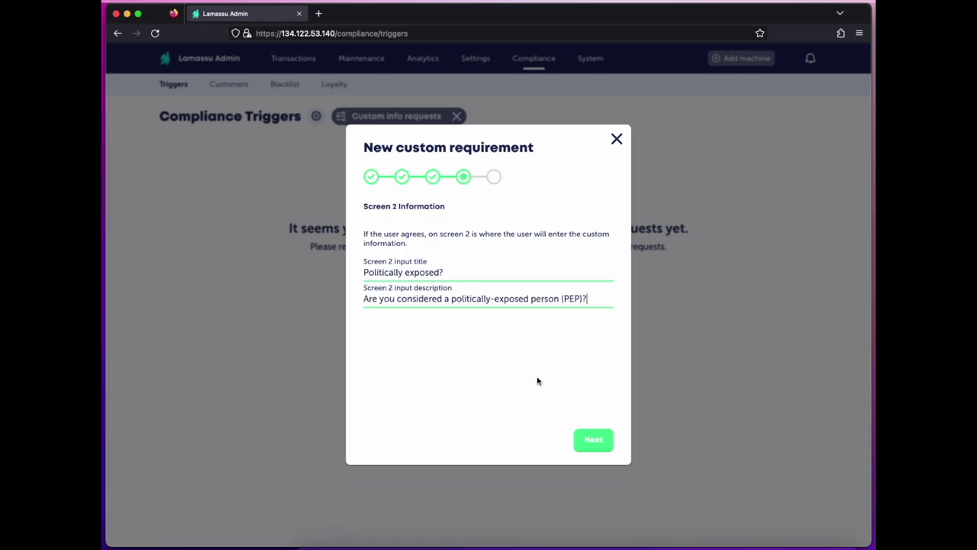
Allow only one answer, with Yes and No as the choices, and save the request
{"action": "left_click", "coordinate": [596, 441]}
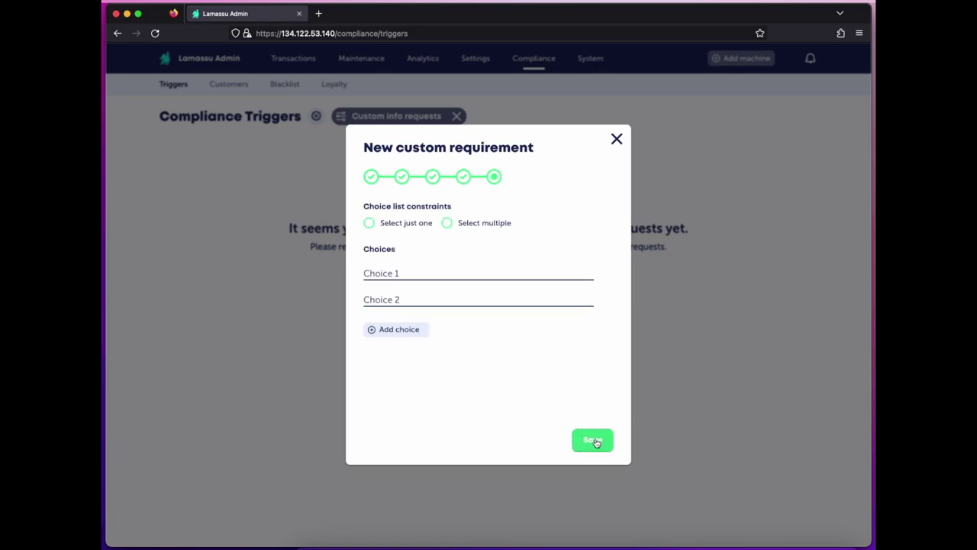
{"action": "left_click", "coordinate": [424, 228]}
{"action": "left_click", "coordinate": [463, 279]}
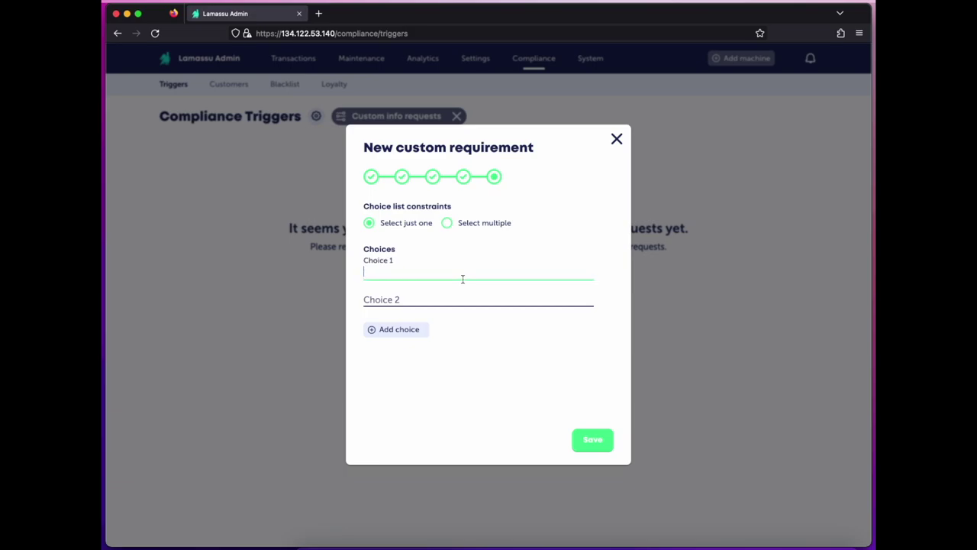
{"action": "left_click", "coordinate": [458, 299]}
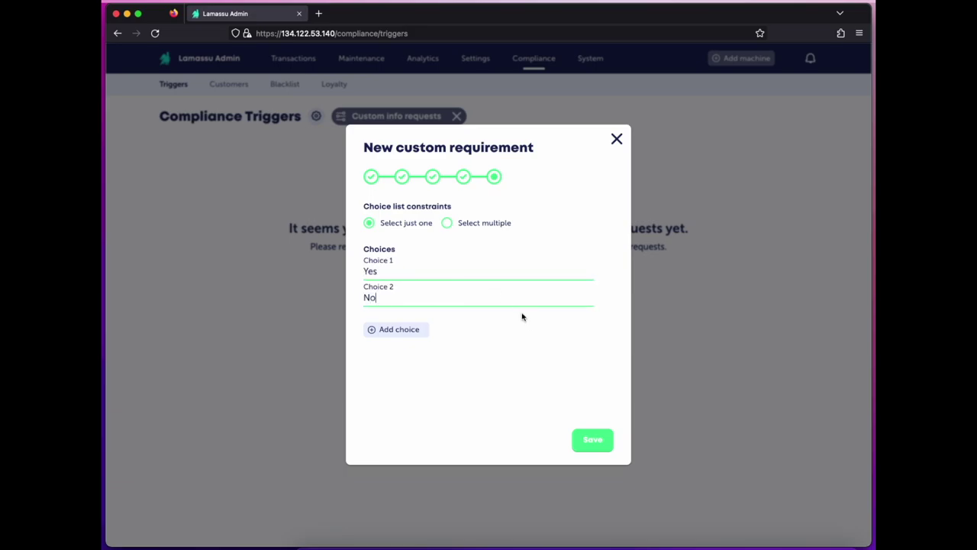
{"action": "left_click", "coordinate": [593, 442]}
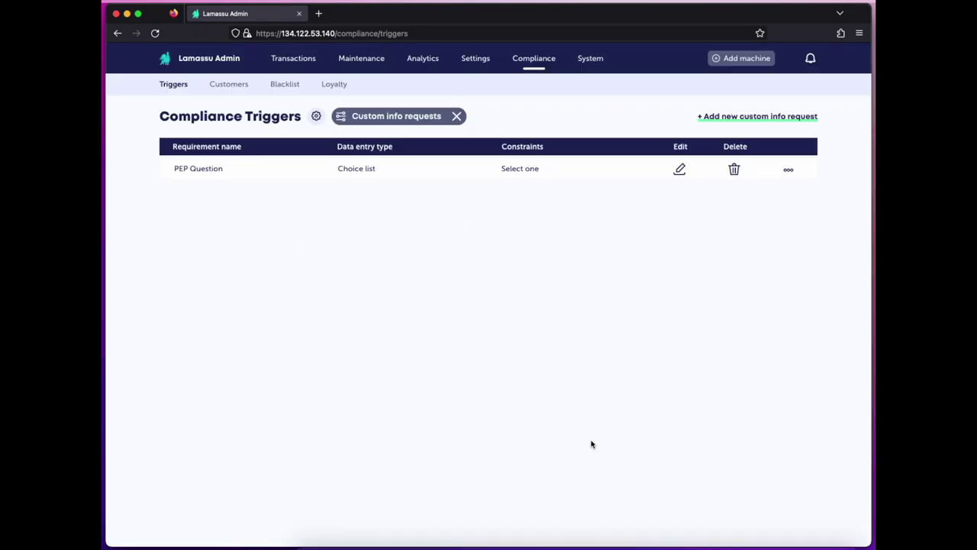
{"action": "left_click", "coordinate": [410, 177]}
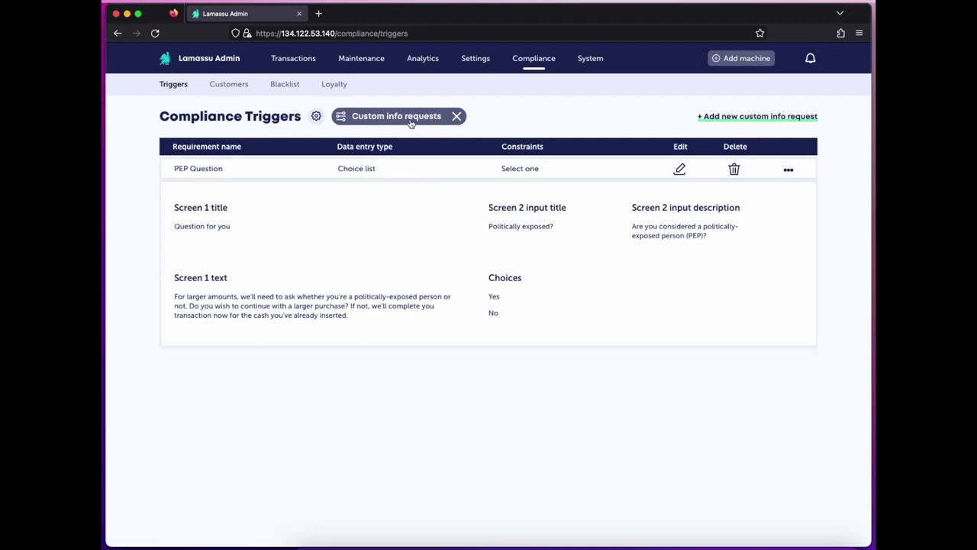
Create a new compliance trigger on transaction amounts over 1 USD
{"action": "left_click", "coordinate": [457, 116]}
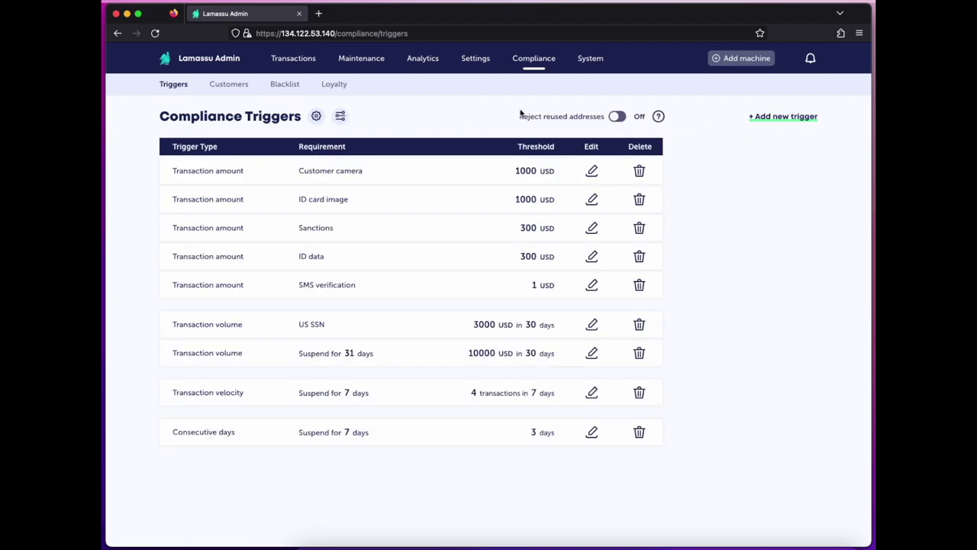
{"action": "left_click", "coordinate": [765, 118]}
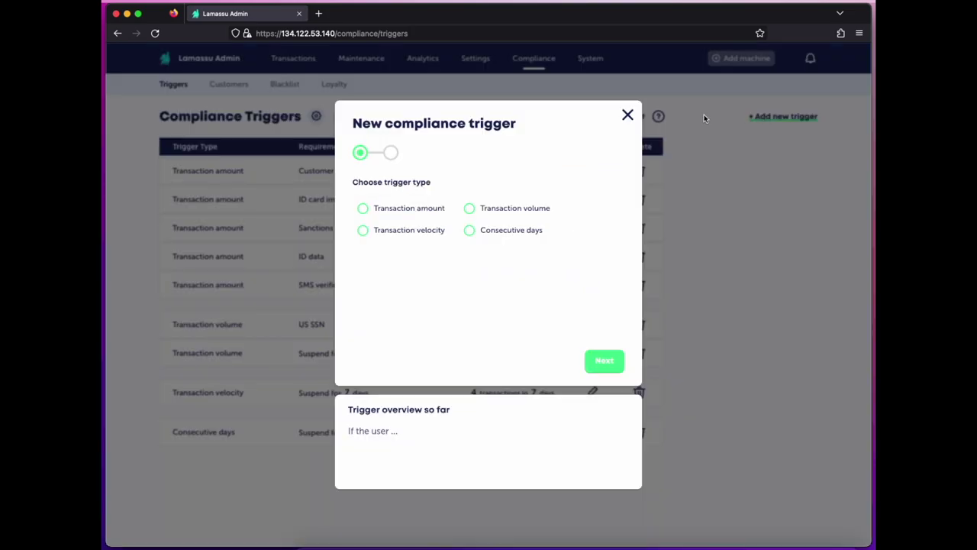
{"action": "left_click", "coordinate": [417, 213]}
{"action": "left_click", "coordinate": [377, 299]}
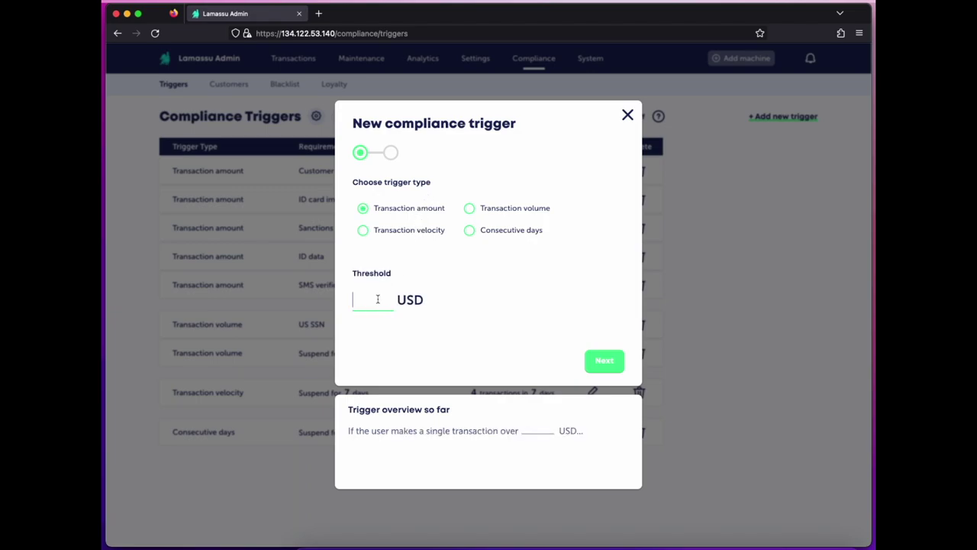
{"action": "type", "text": "1"}
Make the trigger require the PEP Question custom information request and finish it
{"action": "left_click", "coordinate": [600, 362]}
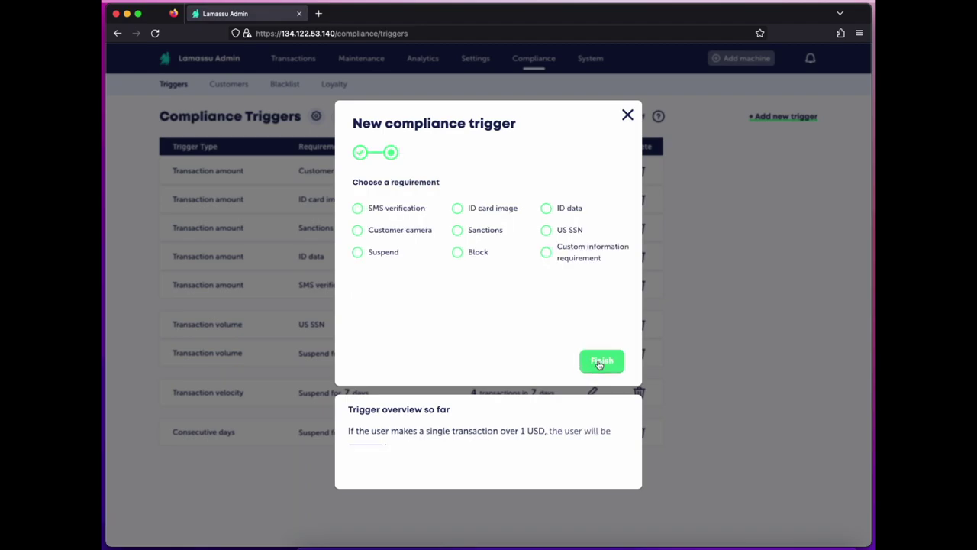
{"action": "left_click", "coordinate": [547, 254]}
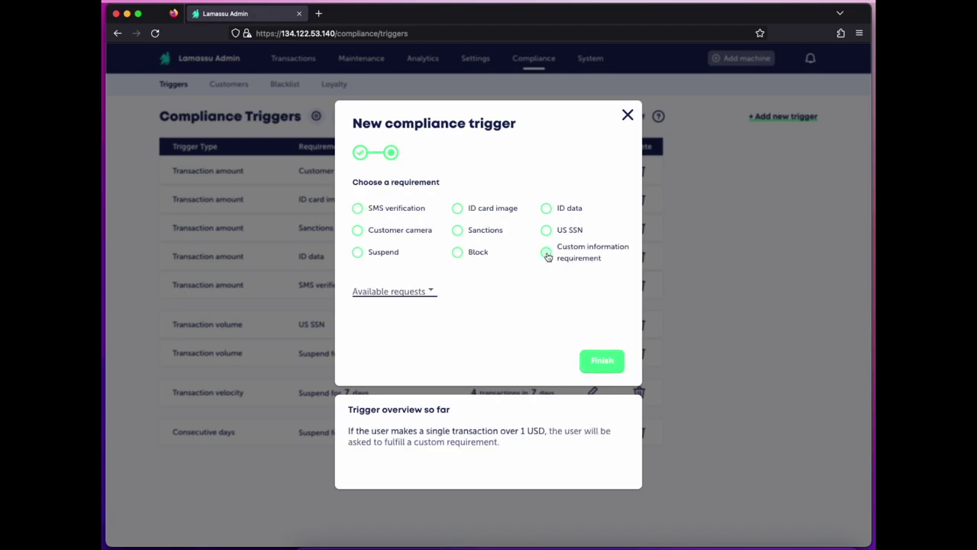
{"action": "left_click", "coordinate": [413, 291]}
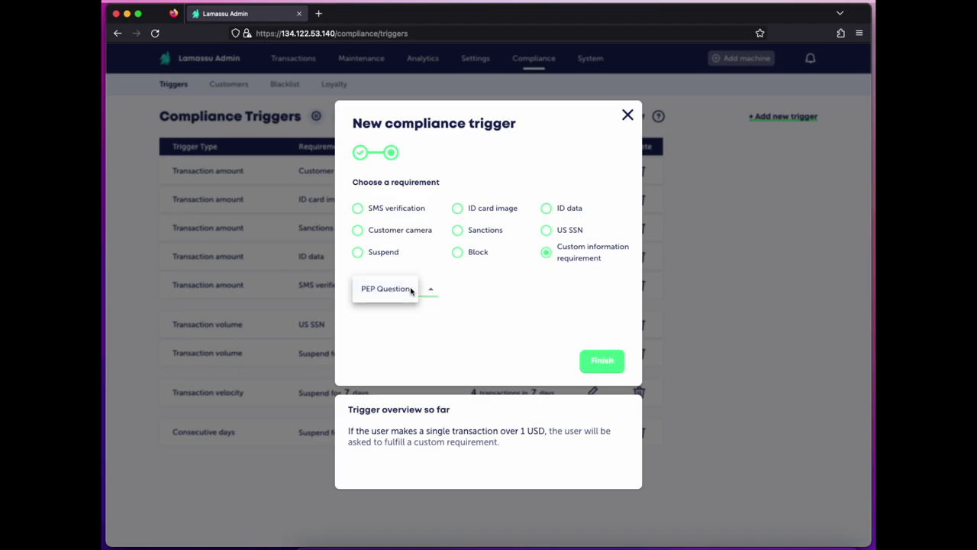
{"action": "left_click", "coordinate": [396, 291]}
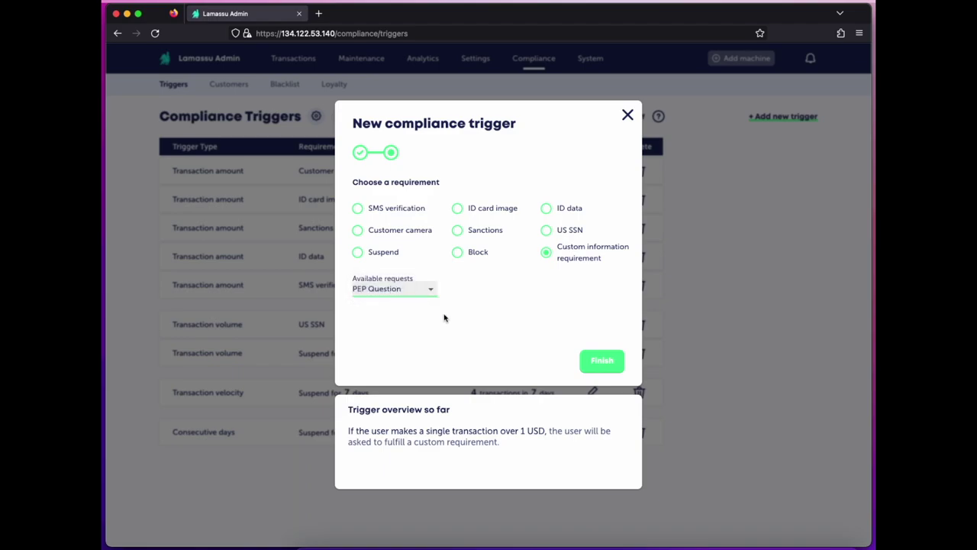
{"action": "left_click", "coordinate": [595, 364]}
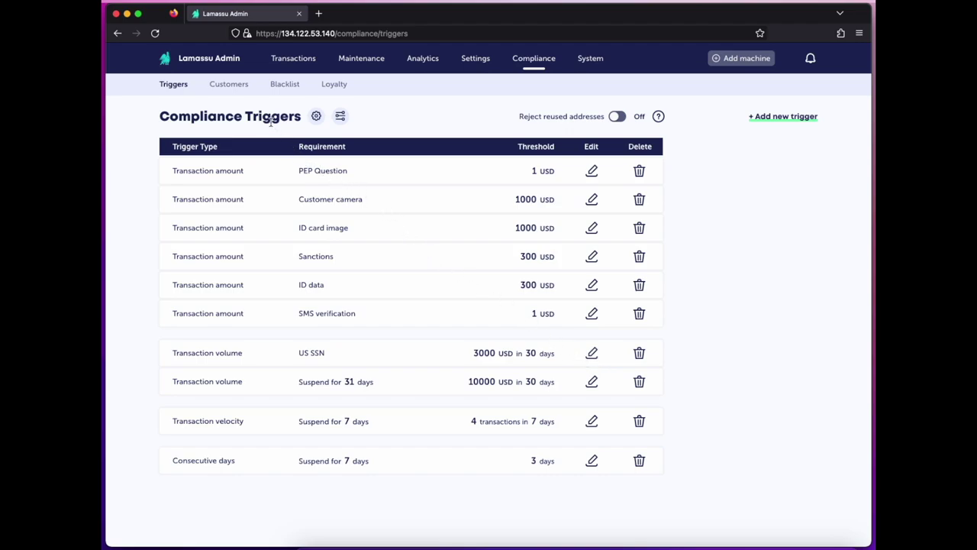
{"action": "left_click", "coordinate": [284, 87]}
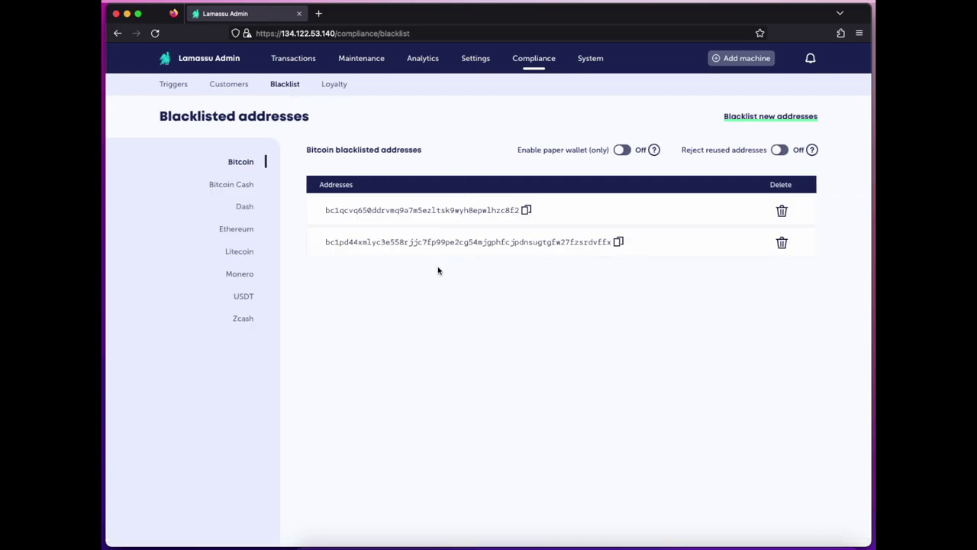
Open and dismiss the new blacklist address form, then cancel enabling paper-wallet-only mode
{"action": "left_click", "coordinate": [746, 119]}
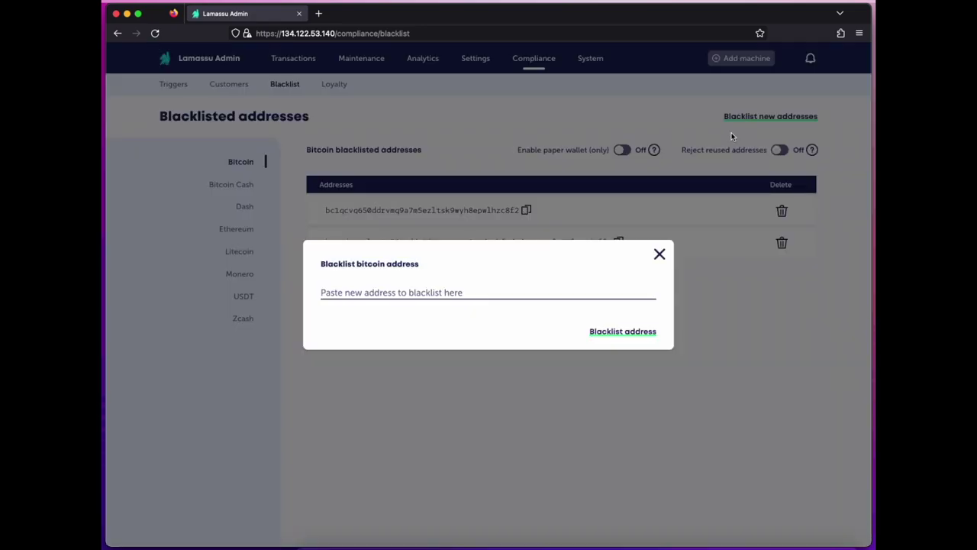
{"action": "left_click", "coordinate": [660, 257]}
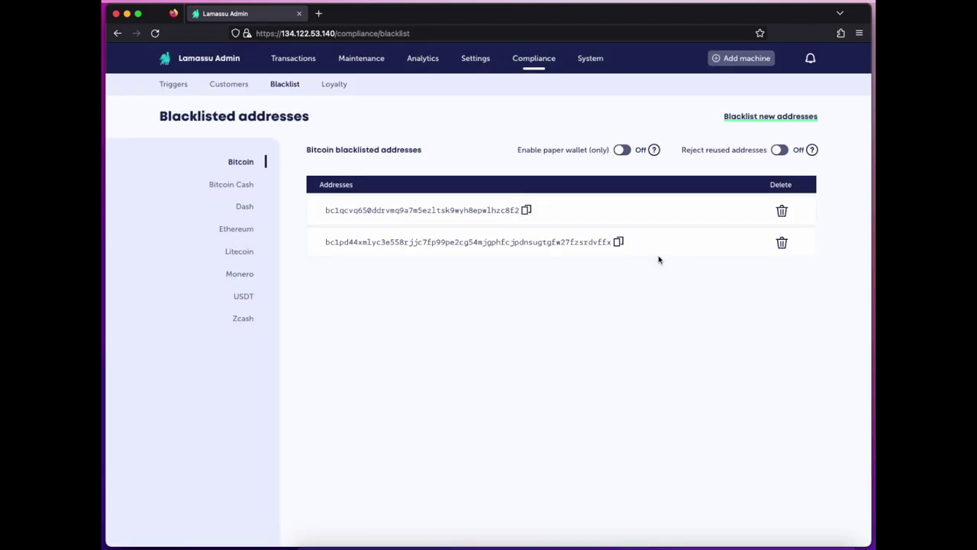
{"action": "left_click", "coordinate": [623, 152]}
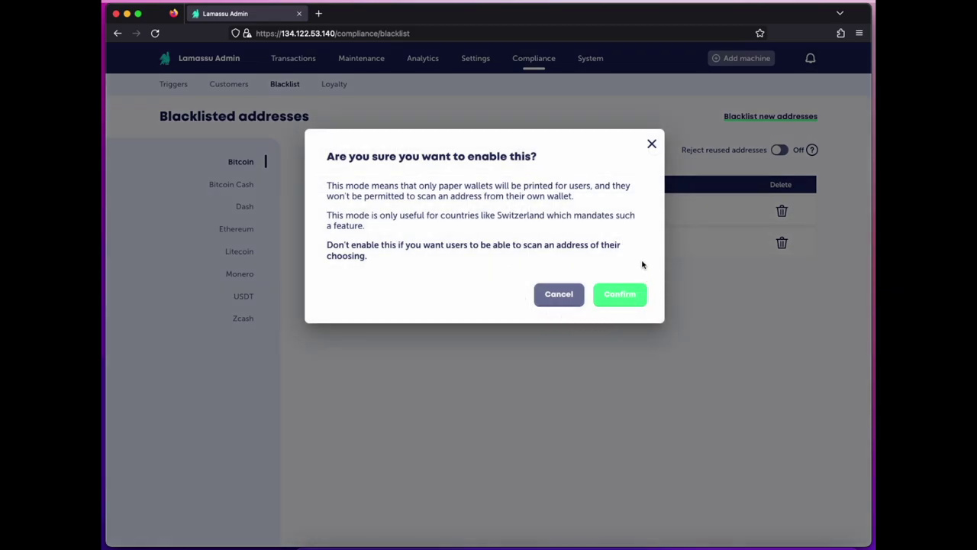
{"action": "left_click", "coordinate": [558, 296]}
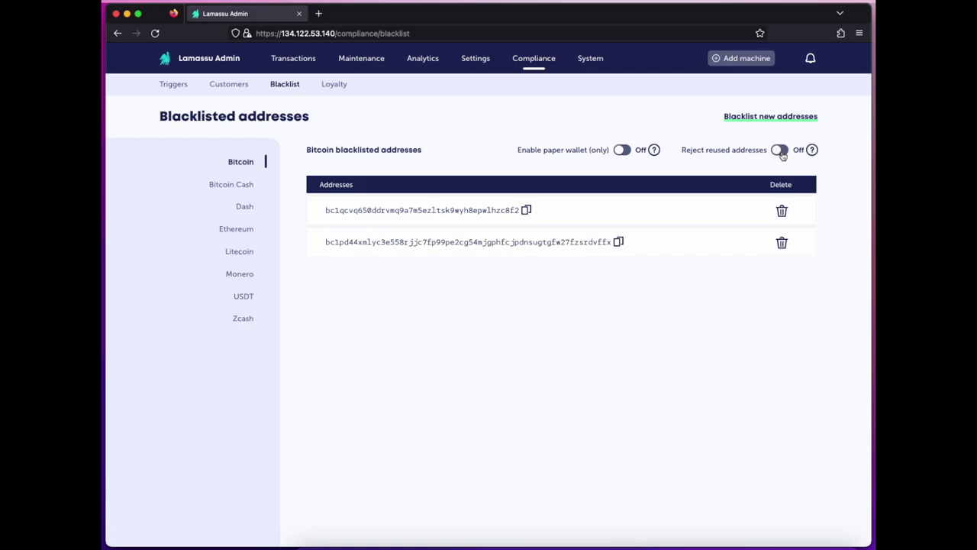
{"action": "mouse_move", "coordinate": [812, 152]}
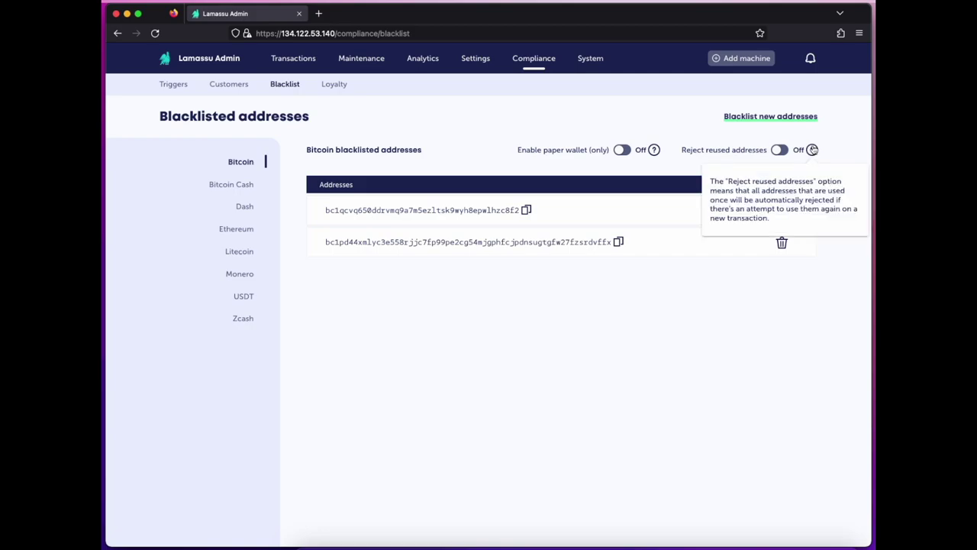
Enable CipherTrace scoring in 3rd Party Services with threshold 8 and save the changes
{"action": "left_click", "coordinate": [479, 61]}
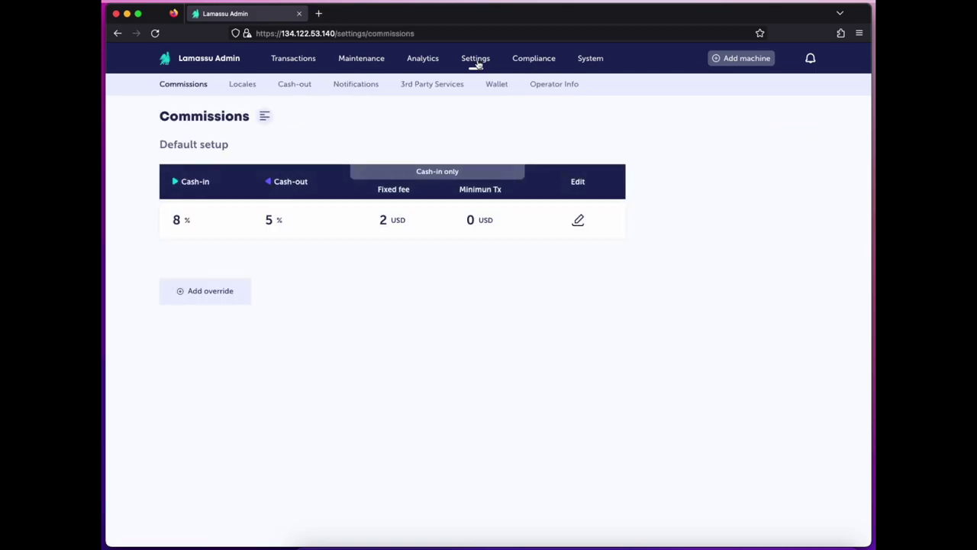
{"action": "left_click", "coordinate": [436, 85]}
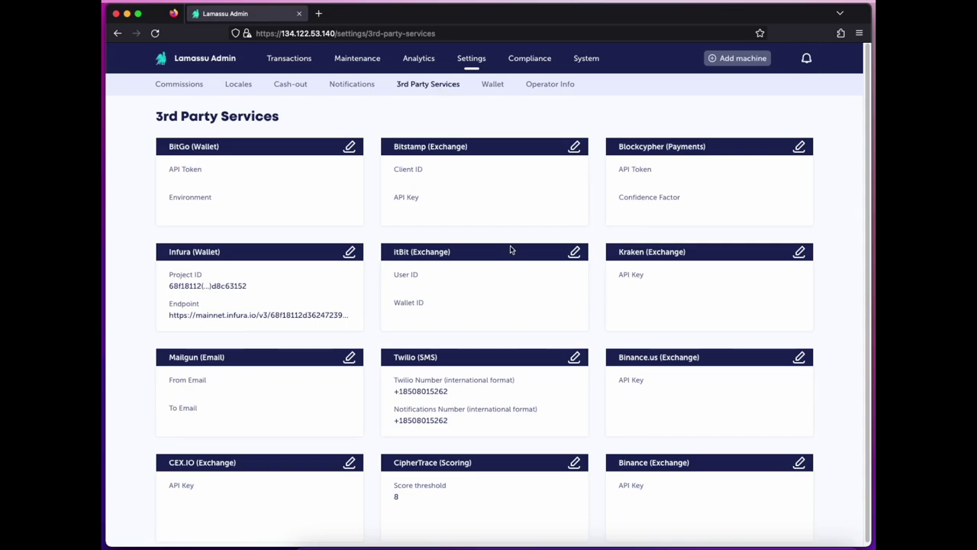
{"action": "left_click", "coordinate": [574, 465]}
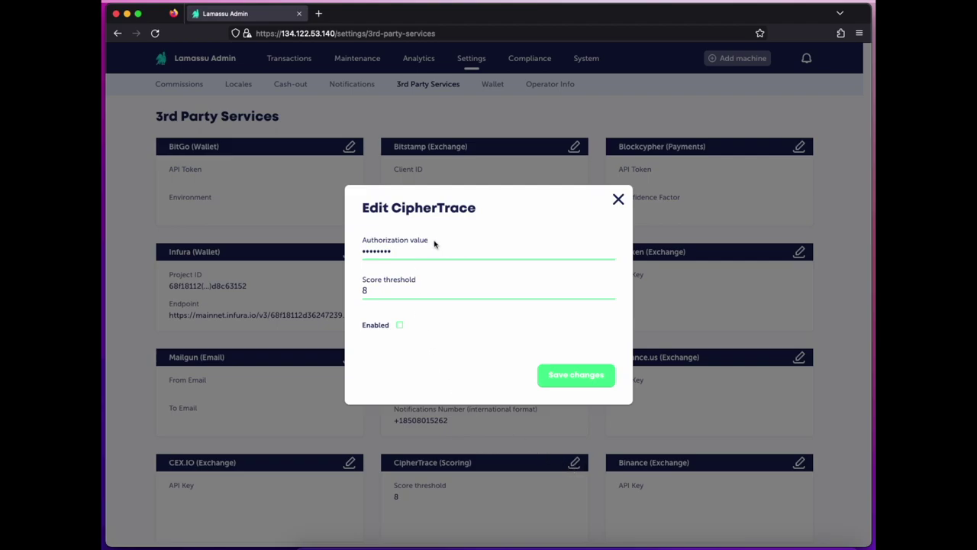
{"action": "left_click", "coordinate": [436, 295]}
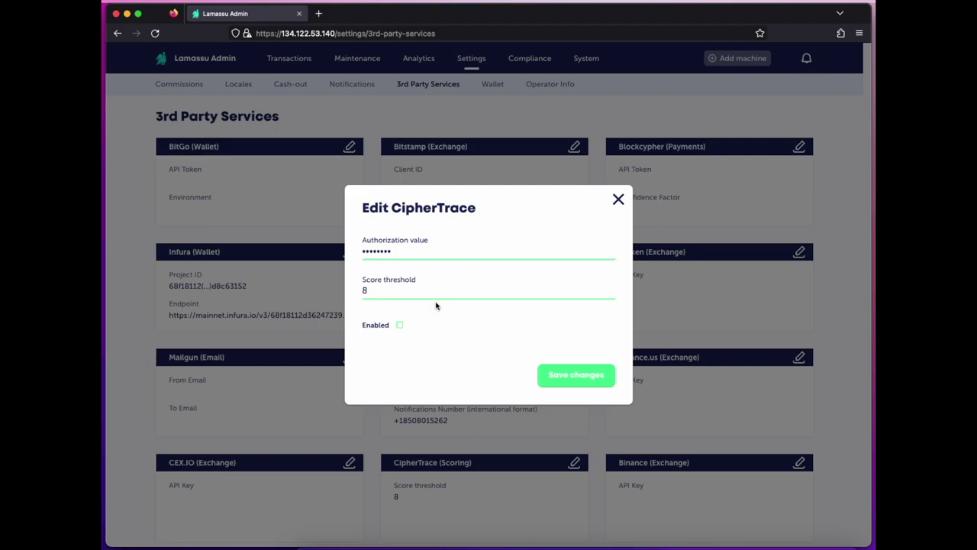
{"action": "left_click", "coordinate": [399, 328]}
{"action": "left_click", "coordinate": [572, 377]}
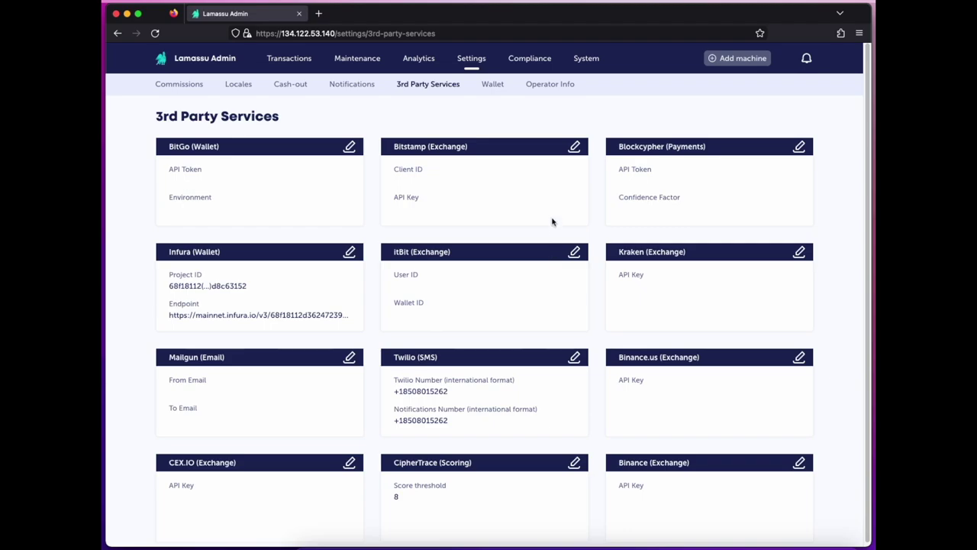
Switch on Capture customer photo for Terms & Conditions, leaving the terms text unchanged
{"action": "left_click", "coordinate": [547, 85]}
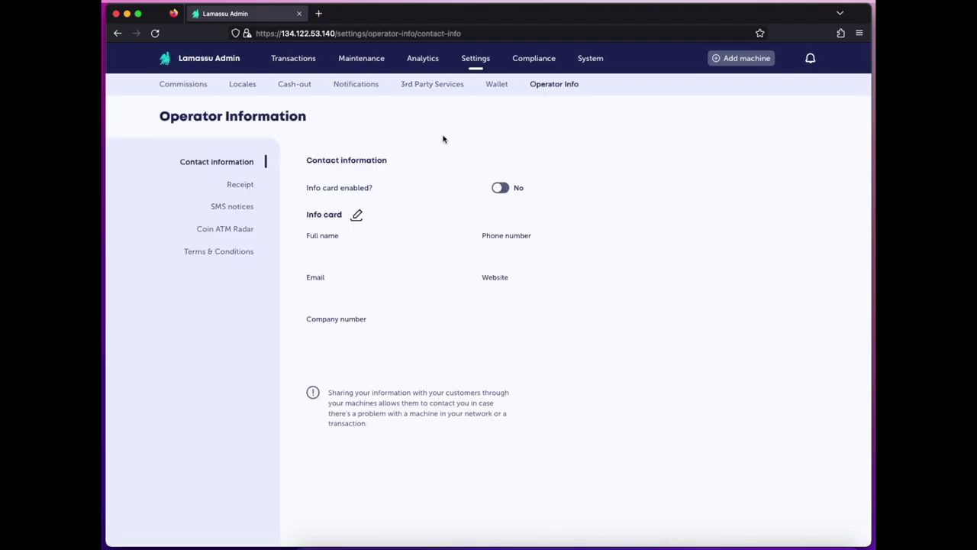
{"action": "left_click", "coordinate": [239, 253]}
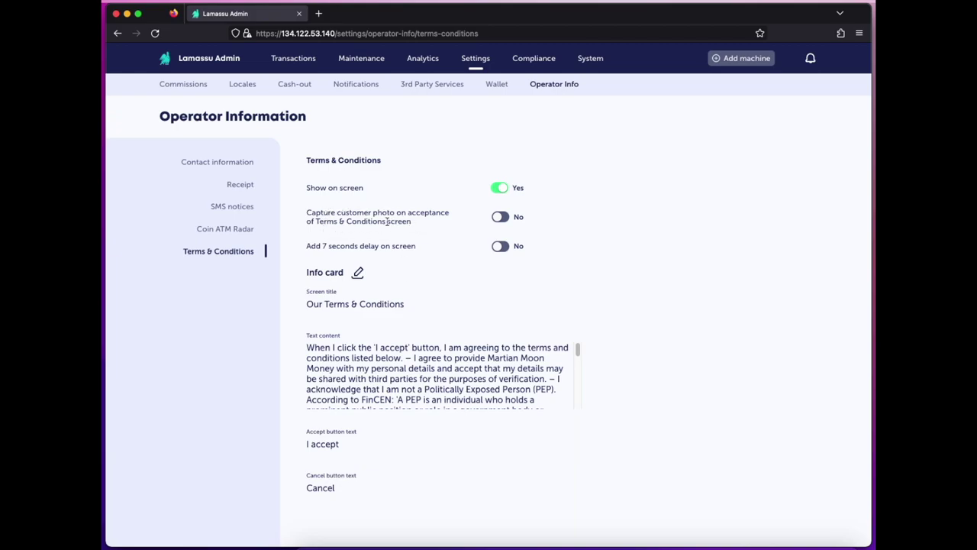
{"action": "left_click", "coordinate": [501, 218]}
{"action": "left_click", "coordinate": [358, 274]}
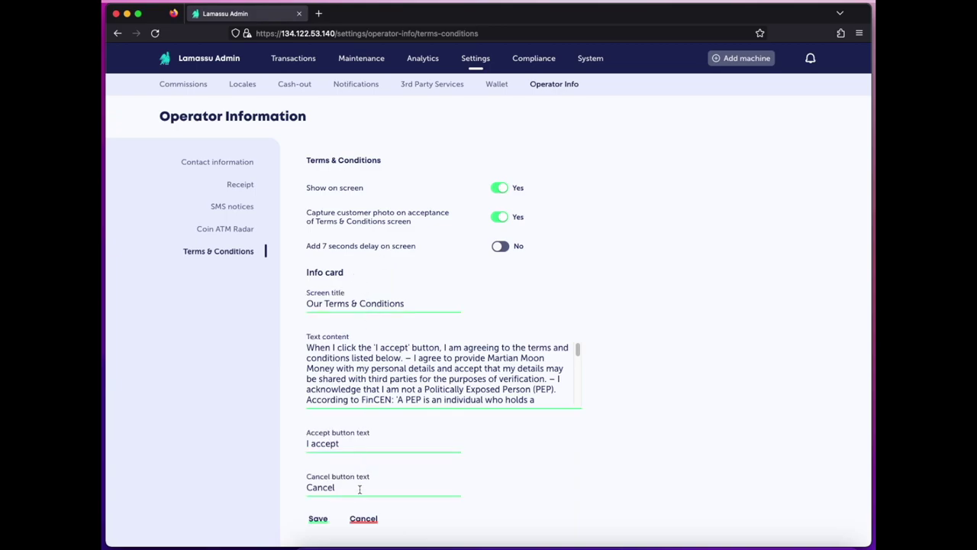
{"action": "left_click", "coordinate": [361, 519]}
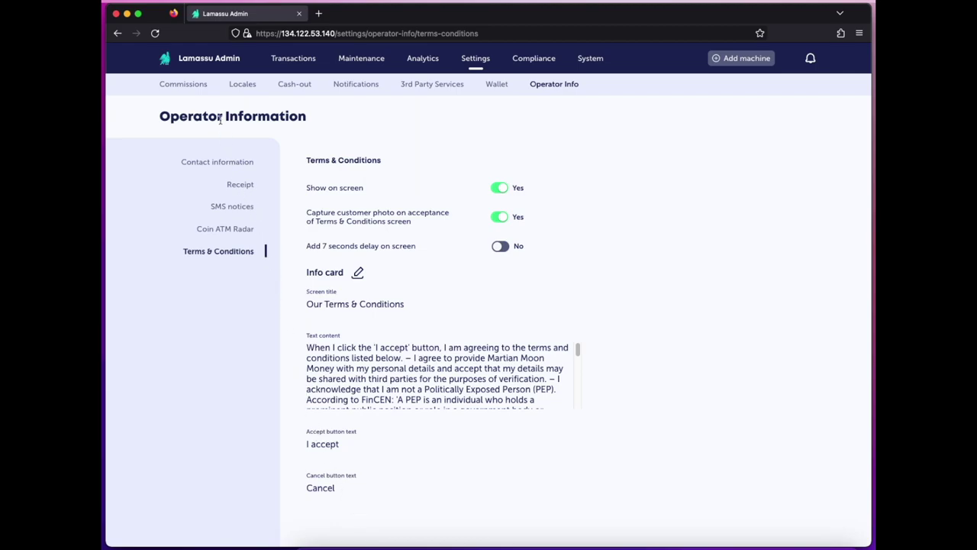
{"action": "left_click", "coordinate": [206, 63]}
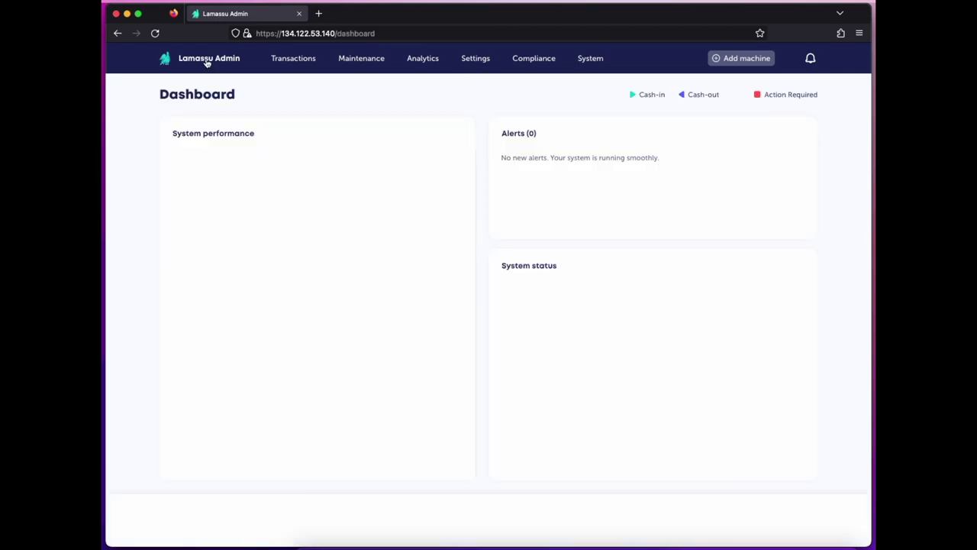